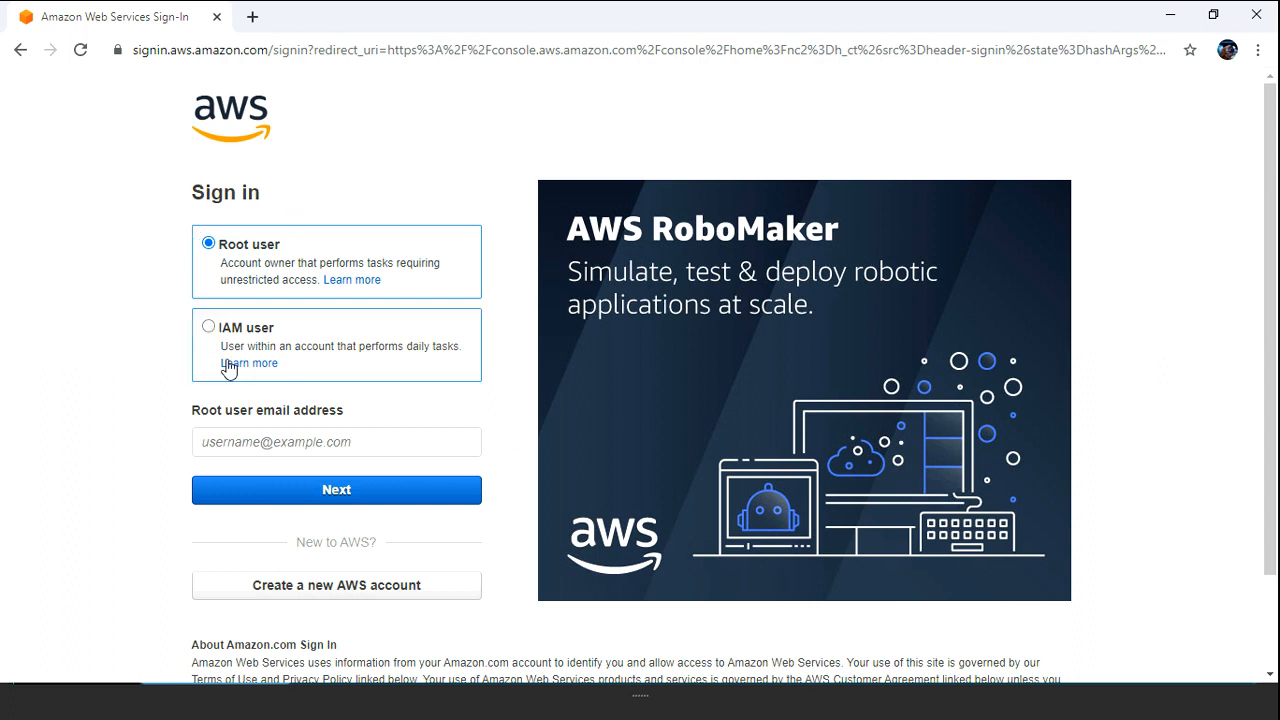
- Sign in to AWS as the root user, entering the account's e-mail address and password
{"action": "left_click", "coordinate": [207, 450]}
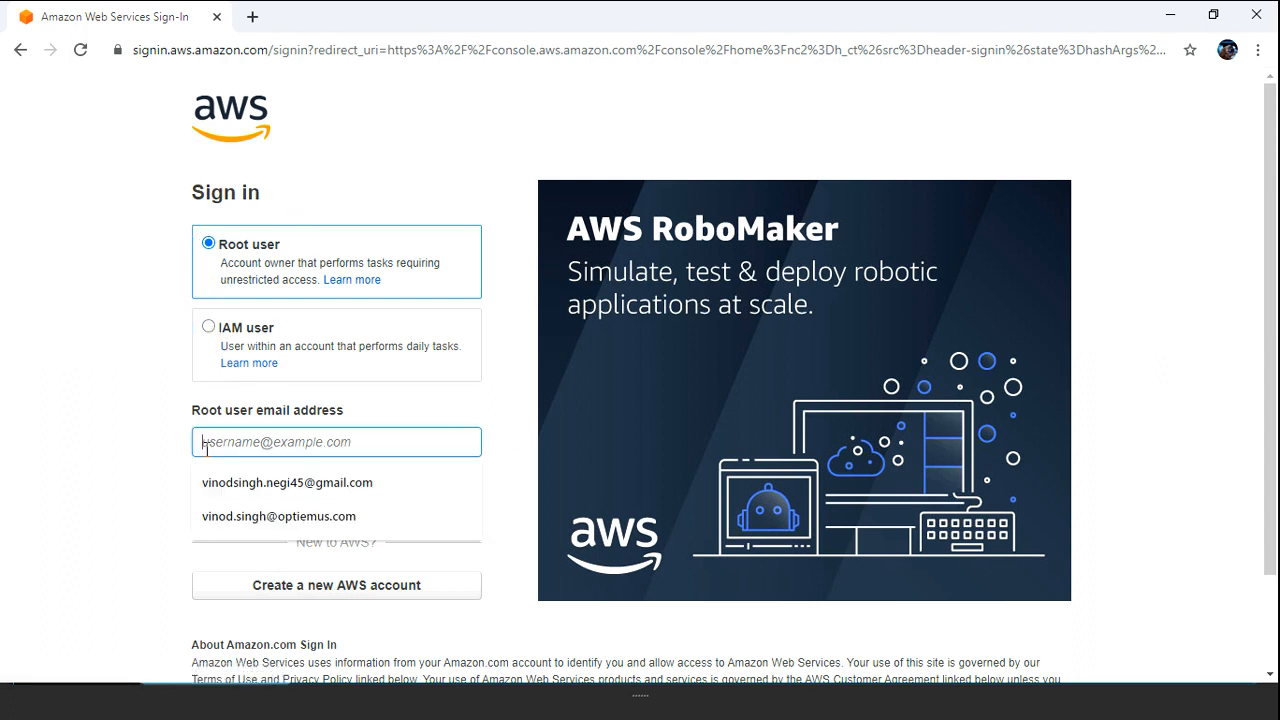
{"action": "left_click", "coordinate": [242, 484]}
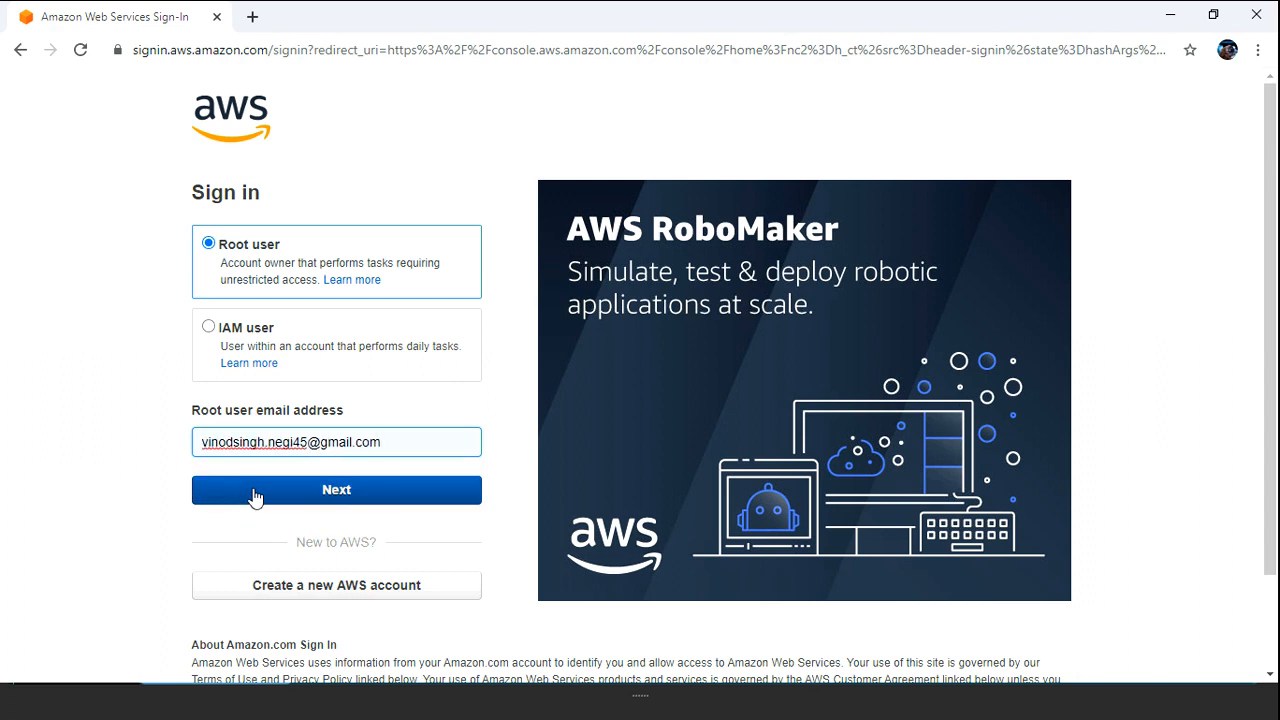
{"action": "left_click", "coordinate": [253, 497]}
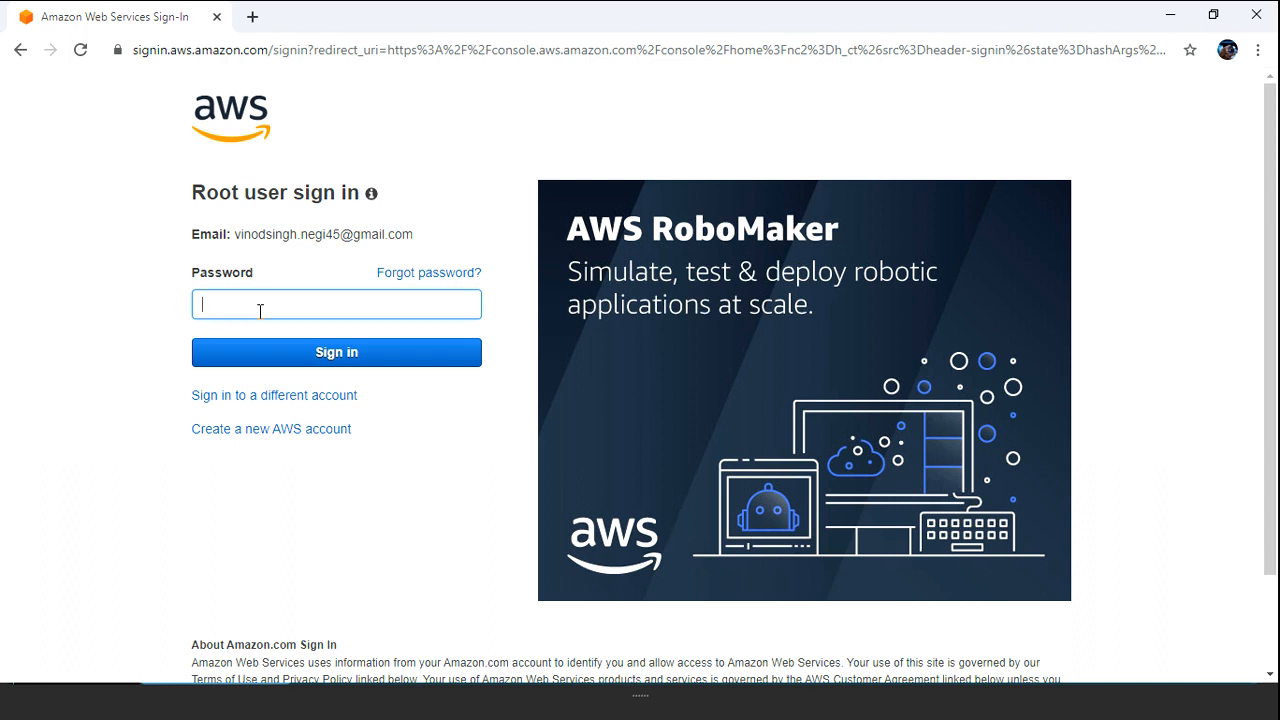
{"action": "type", "text": "••••••••••"}
{"action": "left_click", "coordinate": [313, 351]}
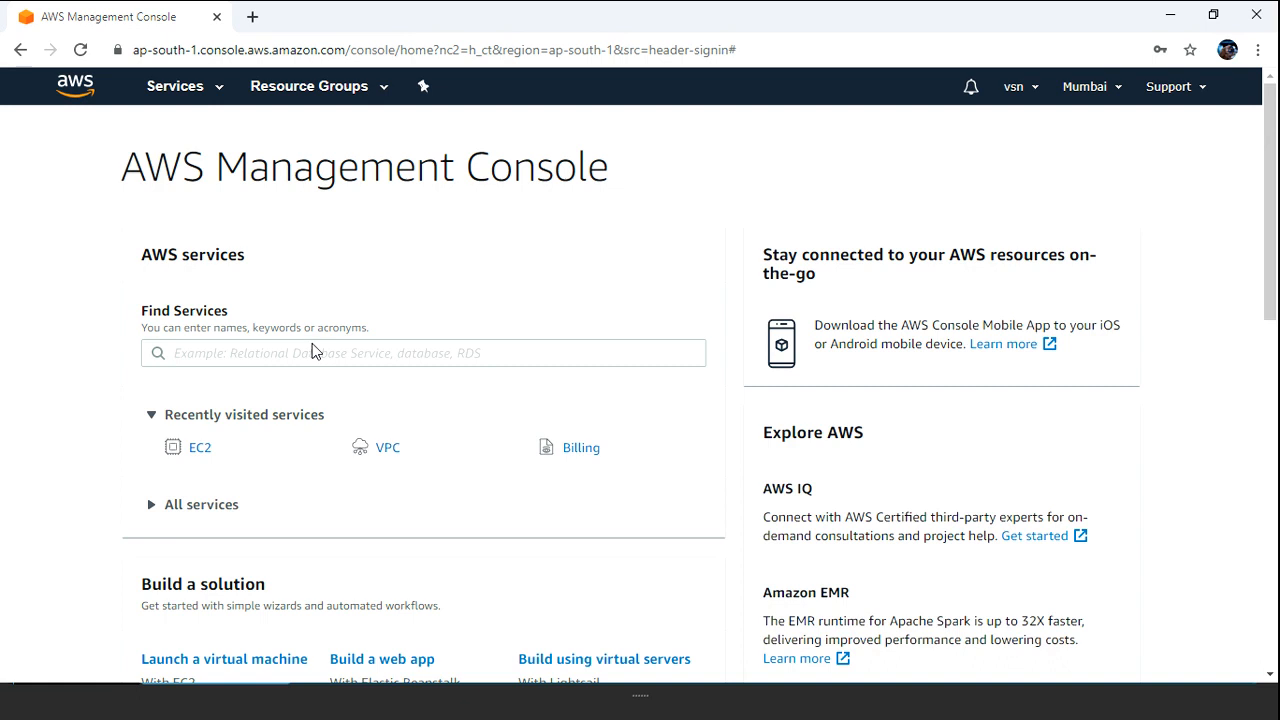
- Search the AWS services for "ec2" and open the EC2 service
{"action": "left_click", "coordinate": [311, 352]}
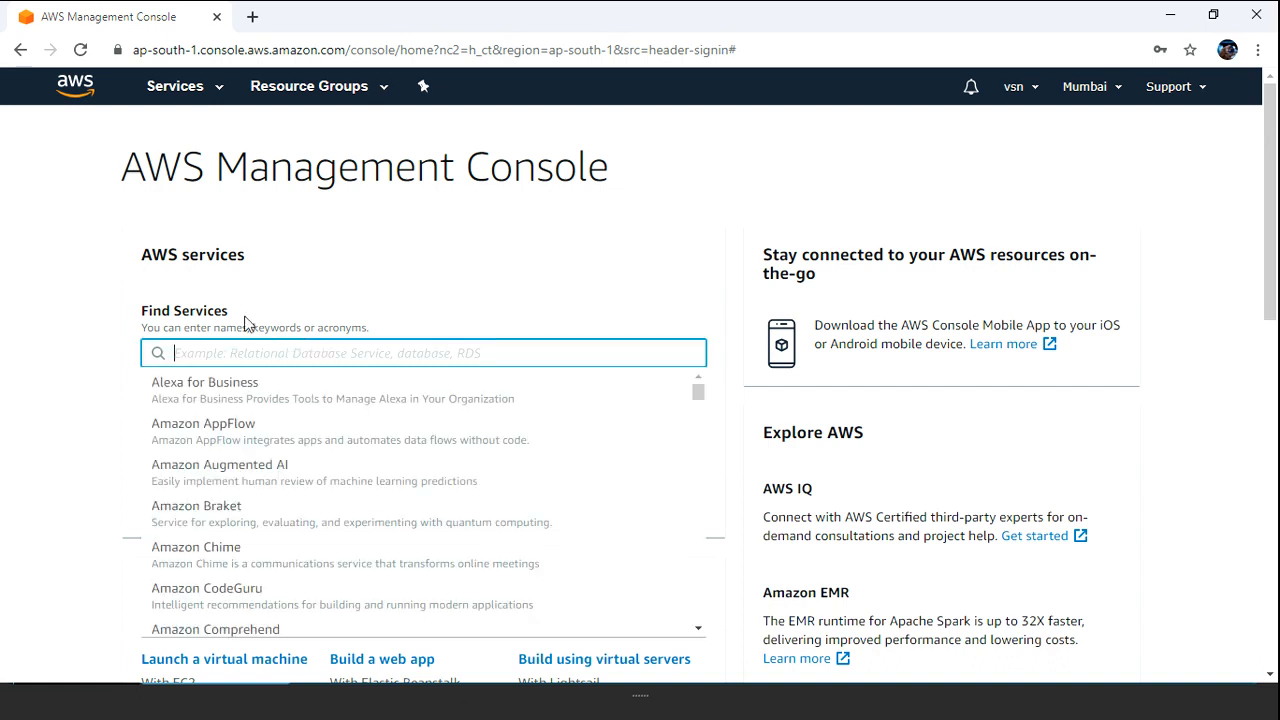
{"action": "type", "text": "ec2"}
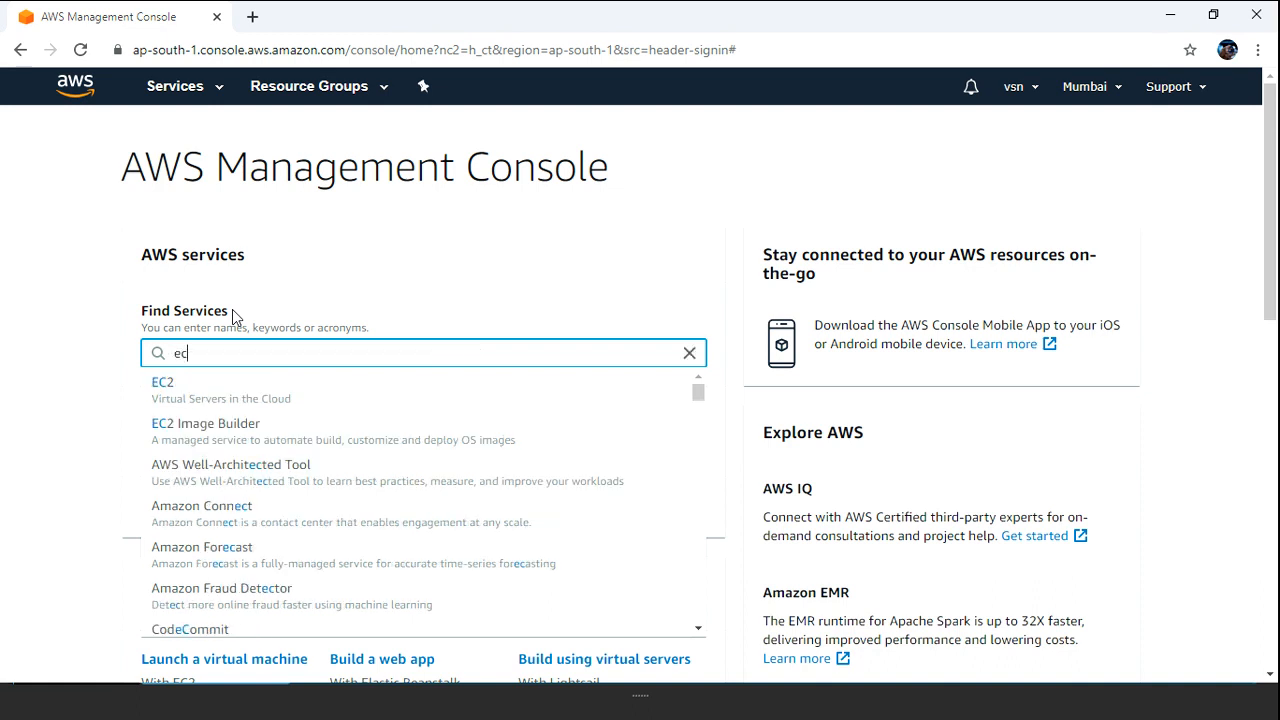
{"action": "left_click", "coordinate": [162, 385]}
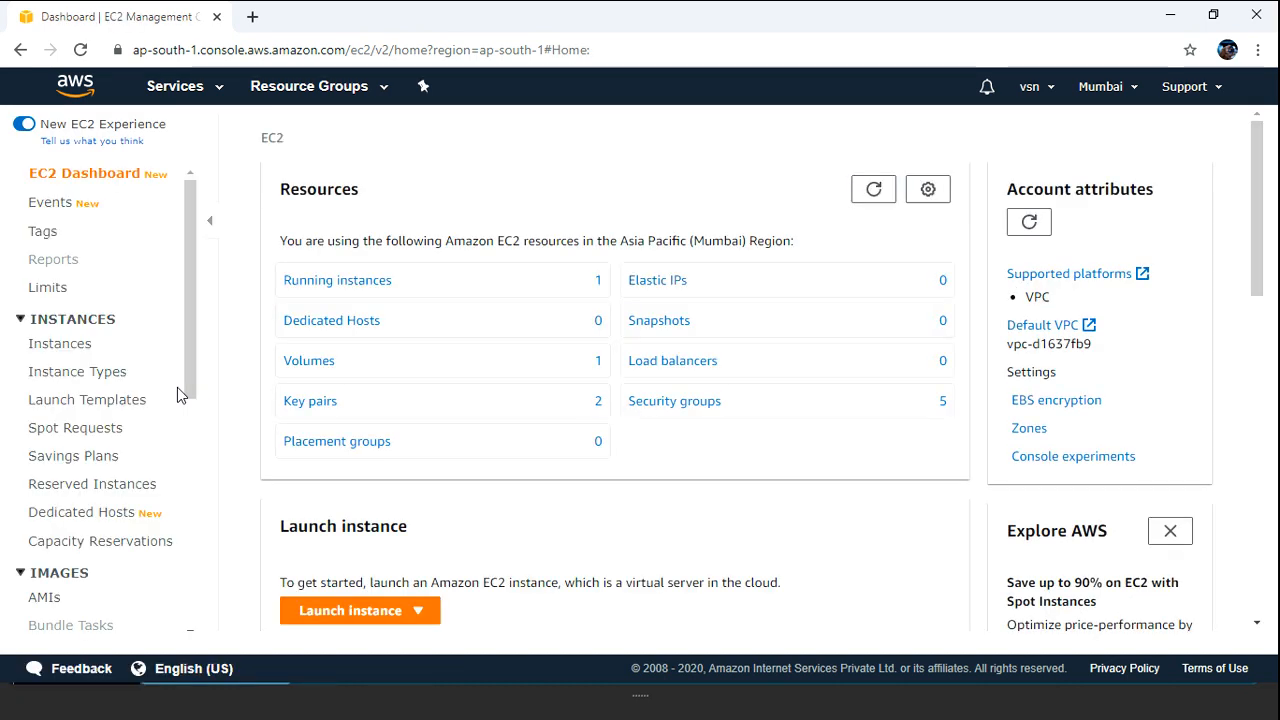
- List the running instances and open the "server" security group assigned to the t2.micro instance
{"action": "left_click", "coordinate": [357, 279]}
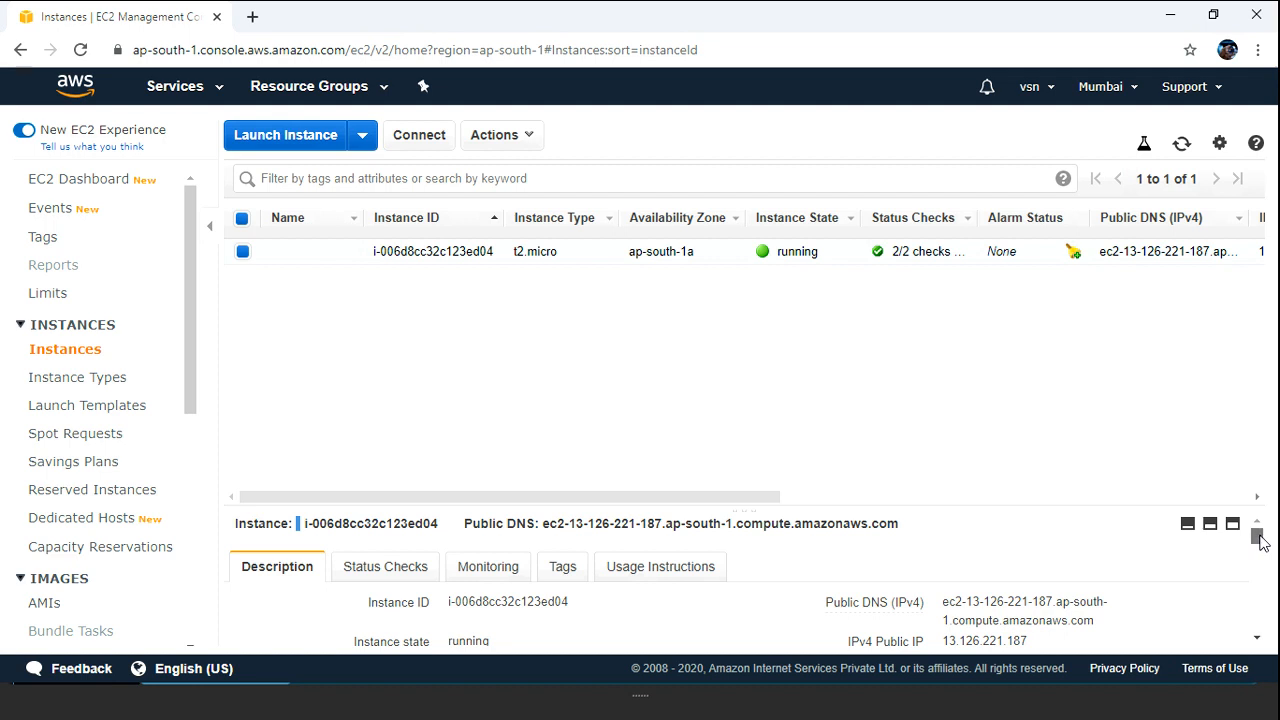
{"action": "scroll", "coordinate": [1261, 543], "scroll_direction": "down", "scroll_amount": 2}
{"action": "left_click_drag", "start_coordinate": [1261, 543], "coordinate": [1257, 562]}
{"action": "mouse_move", "coordinate": [912, 570]}
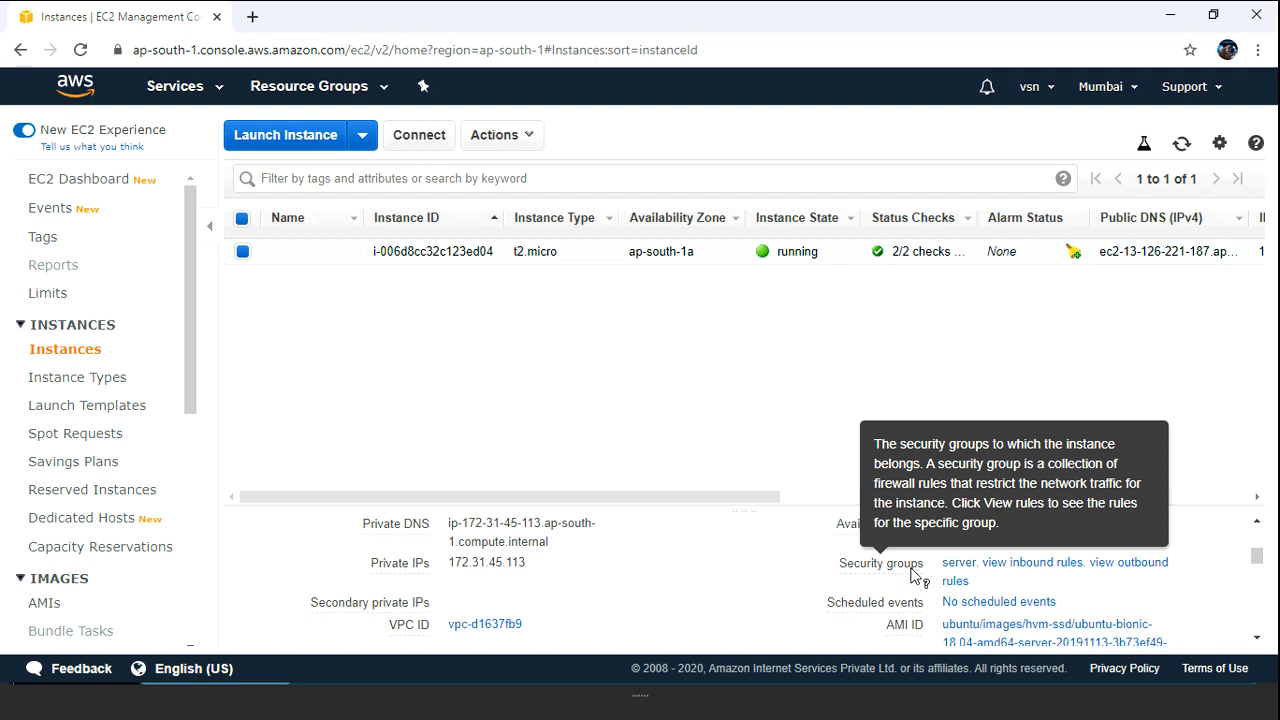
{"action": "left_click", "coordinate": [962, 570]}
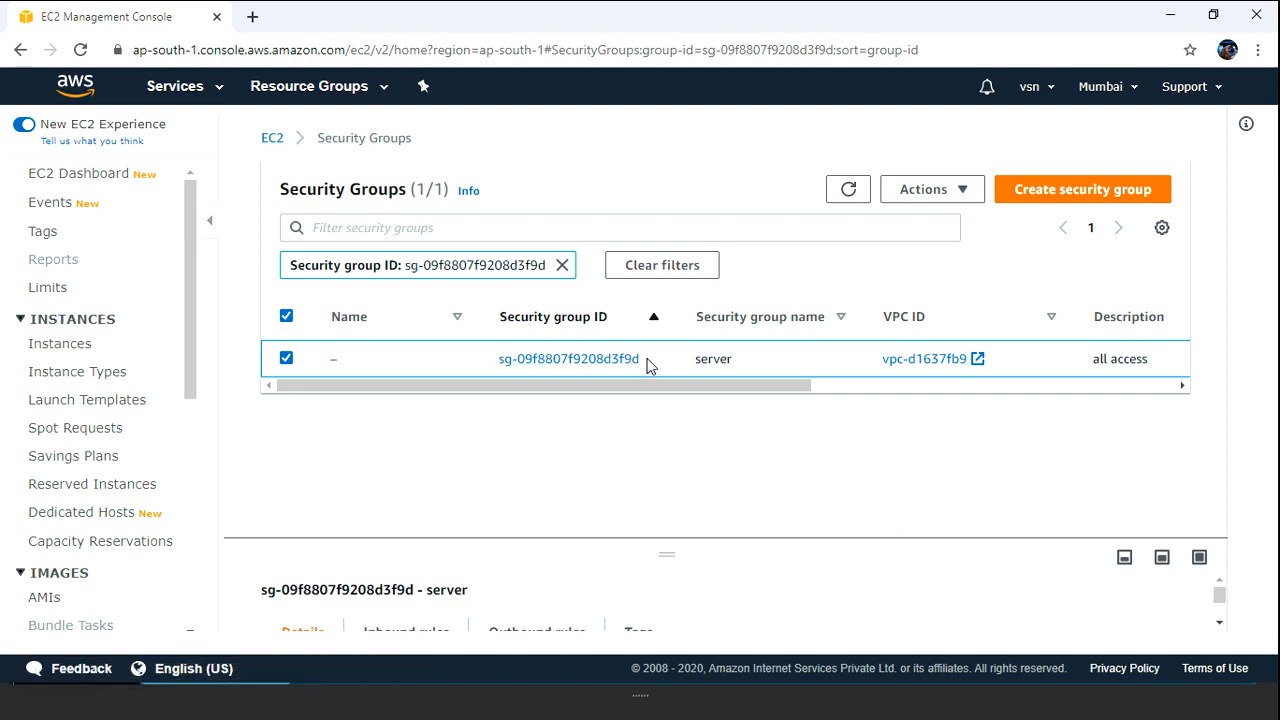
- Copy the "server" security group's ID and paste it into a new Notepad document
{"action": "left_click_drag", "start_coordinate": [641, 364], "coordinate": [500, 361]}
{"action": "key", "text": "ctrl+c"}
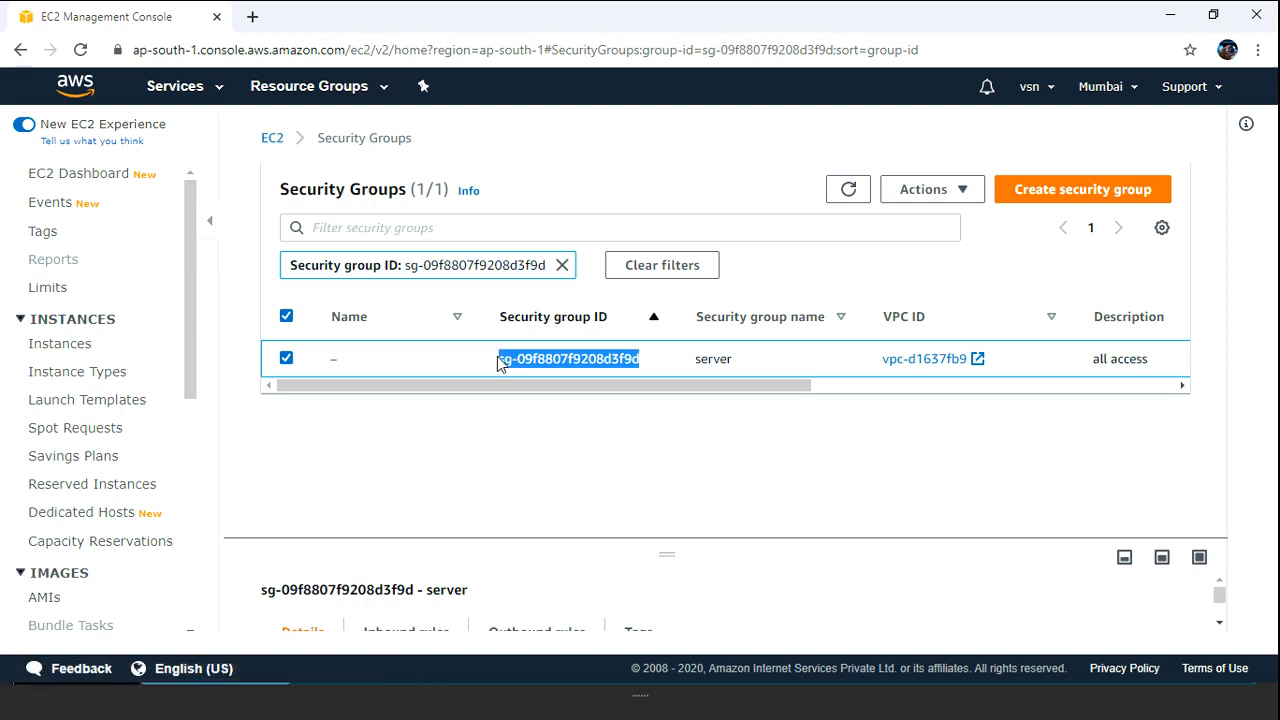
{"action": "key", "text": "super+r"}
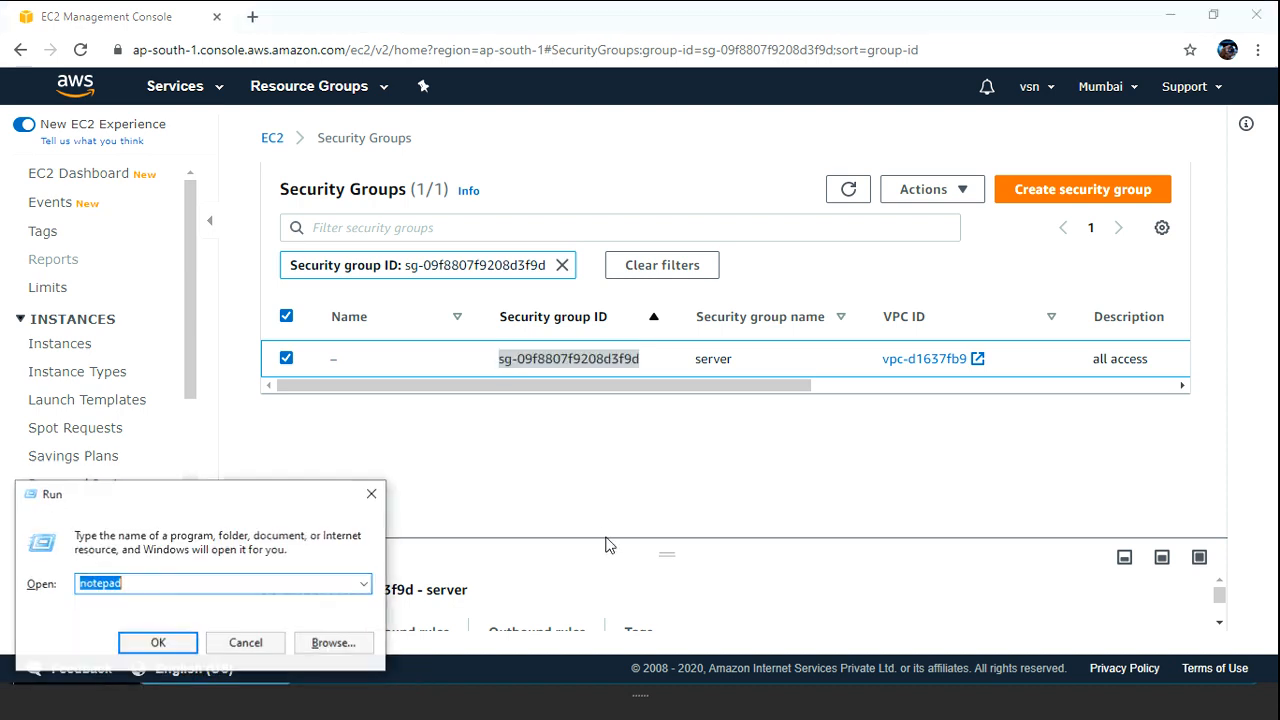
{"action": "key", "text": "Return"}
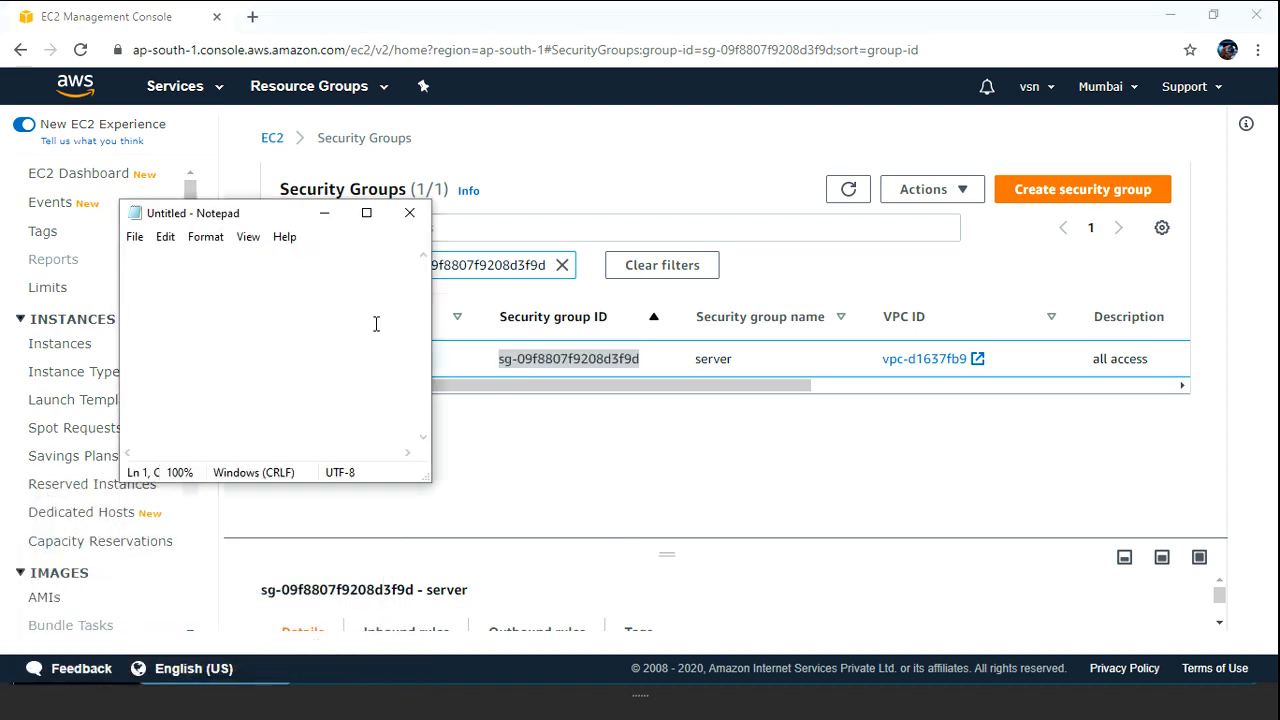
{"action": "key", "text": "ctrl+v"}
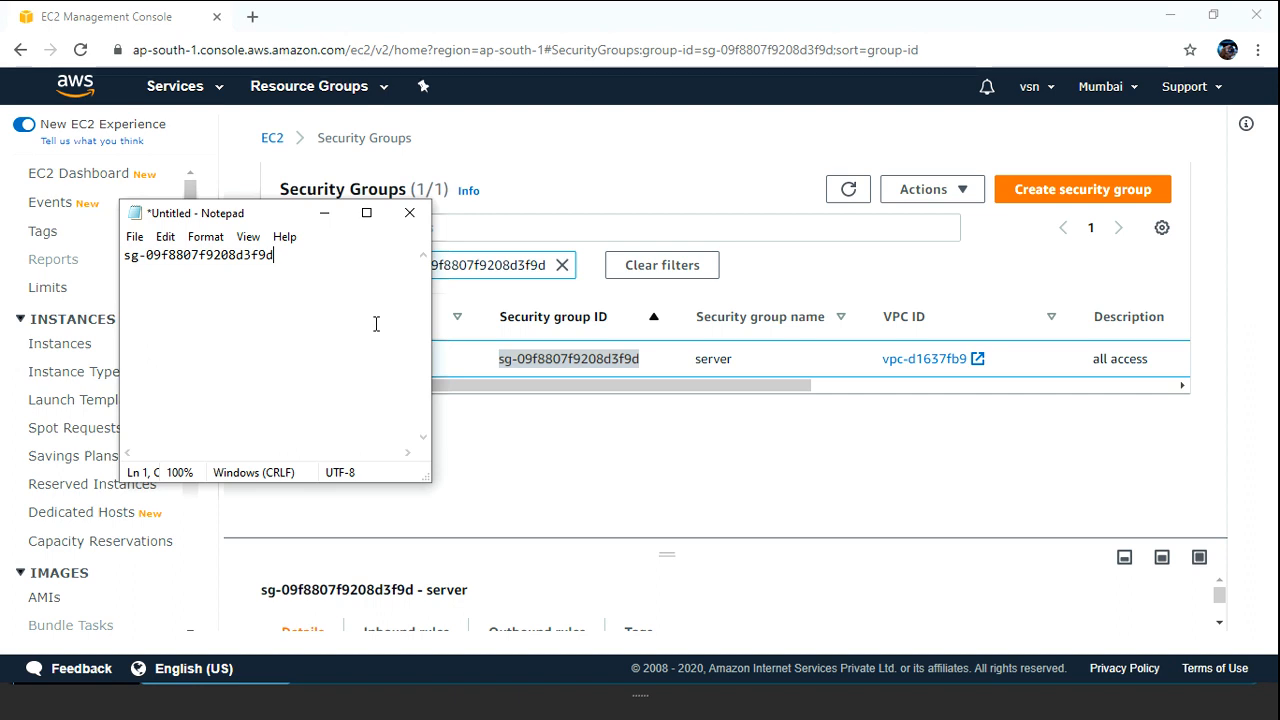
- Return to the browser, open the "server" security group's details and view its inbound and outbound rules
{"action": "left_click", "coordinate": [549, 441]}
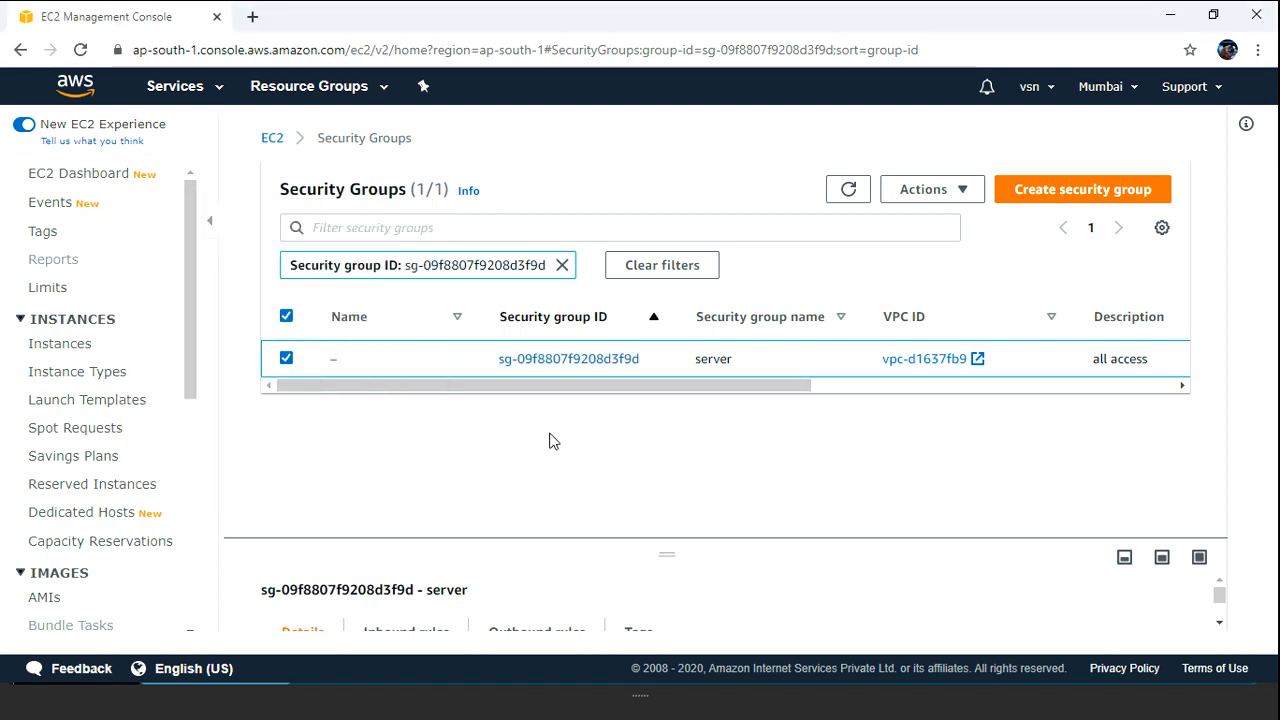
{"action": "left_click", "coordinate": [561, 361]}
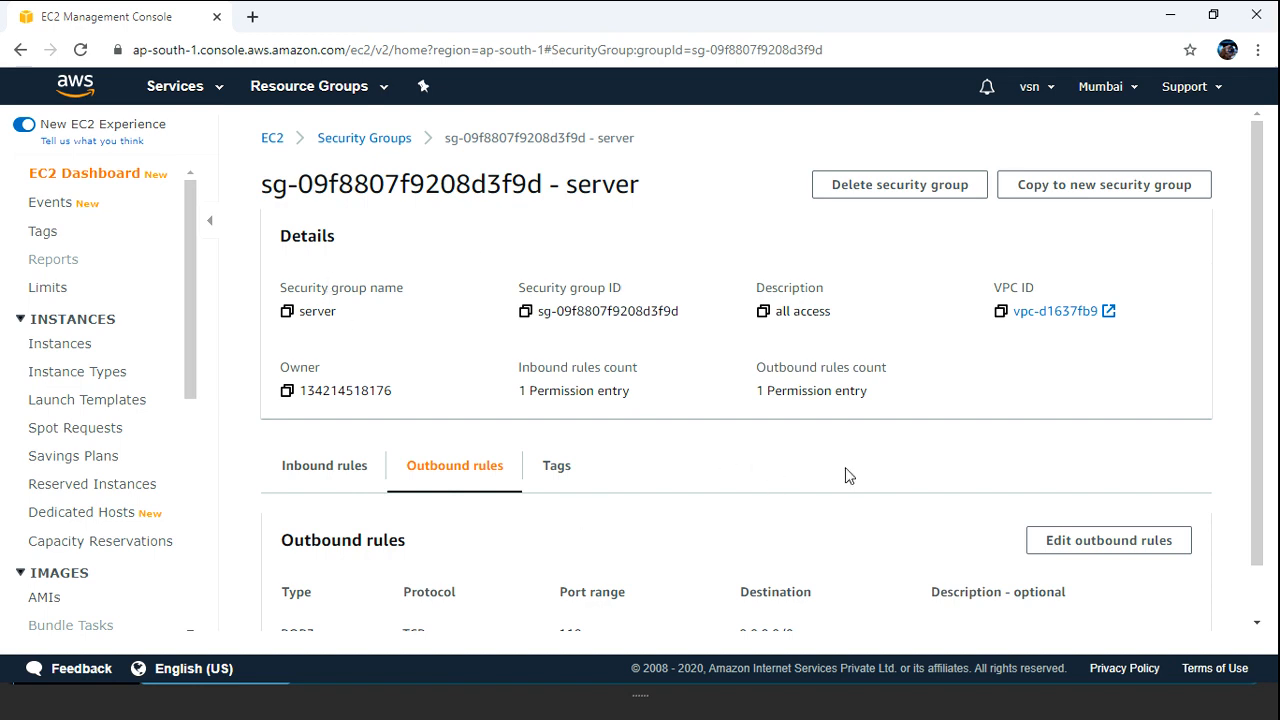
{"action": "left_click", "coordinate": [339, 468]}
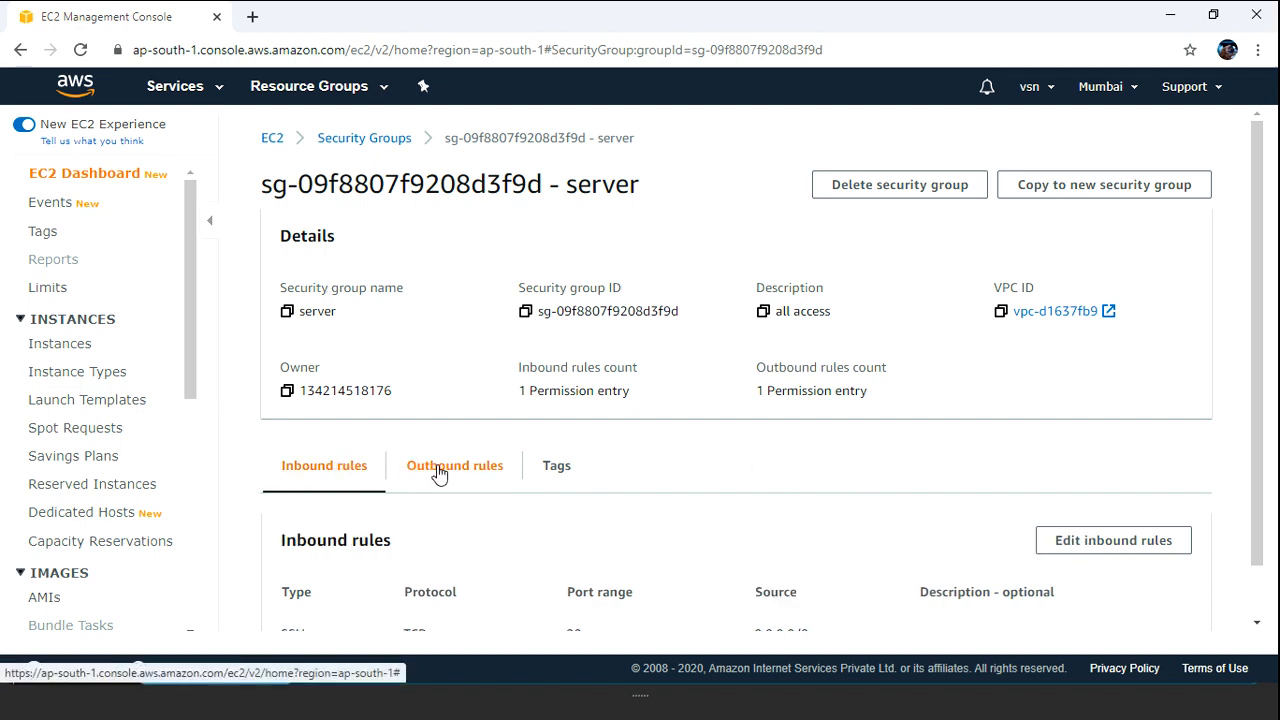
{"action": "left_click", "coordinate": [438, 474]}
{"action": "left_click", "coordinate": [335, 481]}
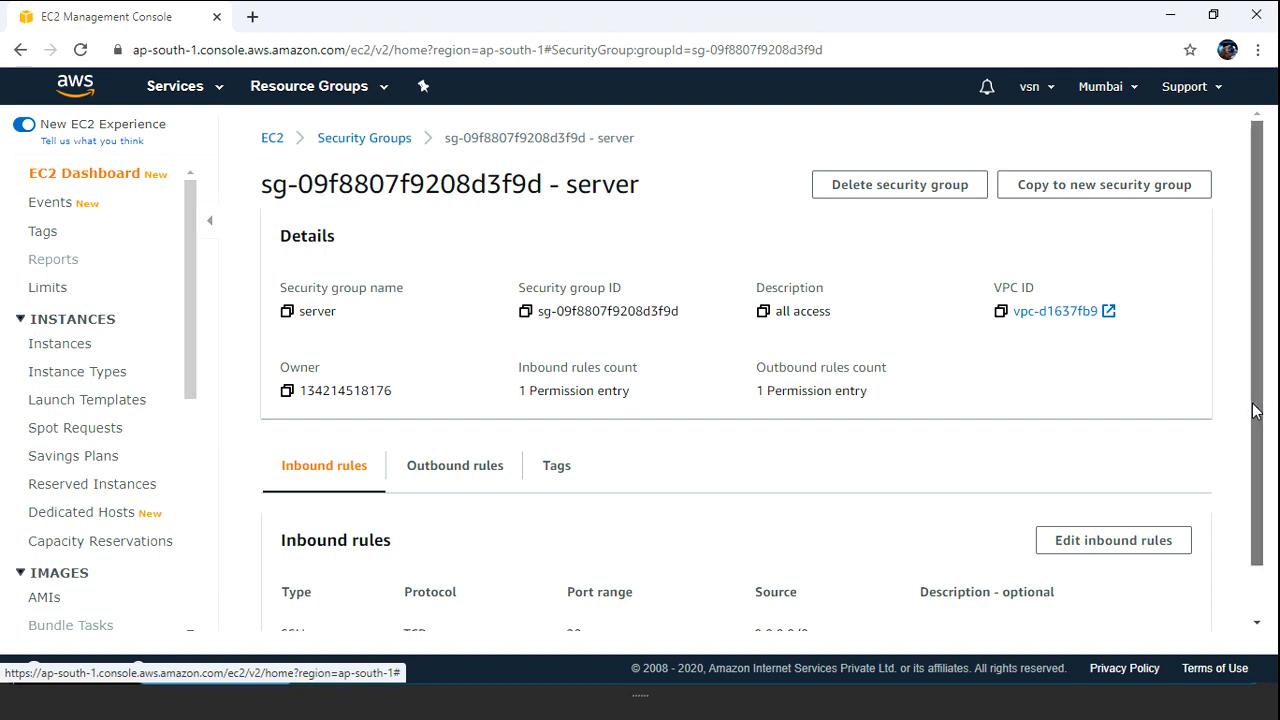
- Add an SMTPS inbound rule with source 0.0.0.0/0 to the "server" security group and save the rules
{"action": "left_click_drag", "start_coordinate": [1257, 406], "coordinate": [1246, 486]}
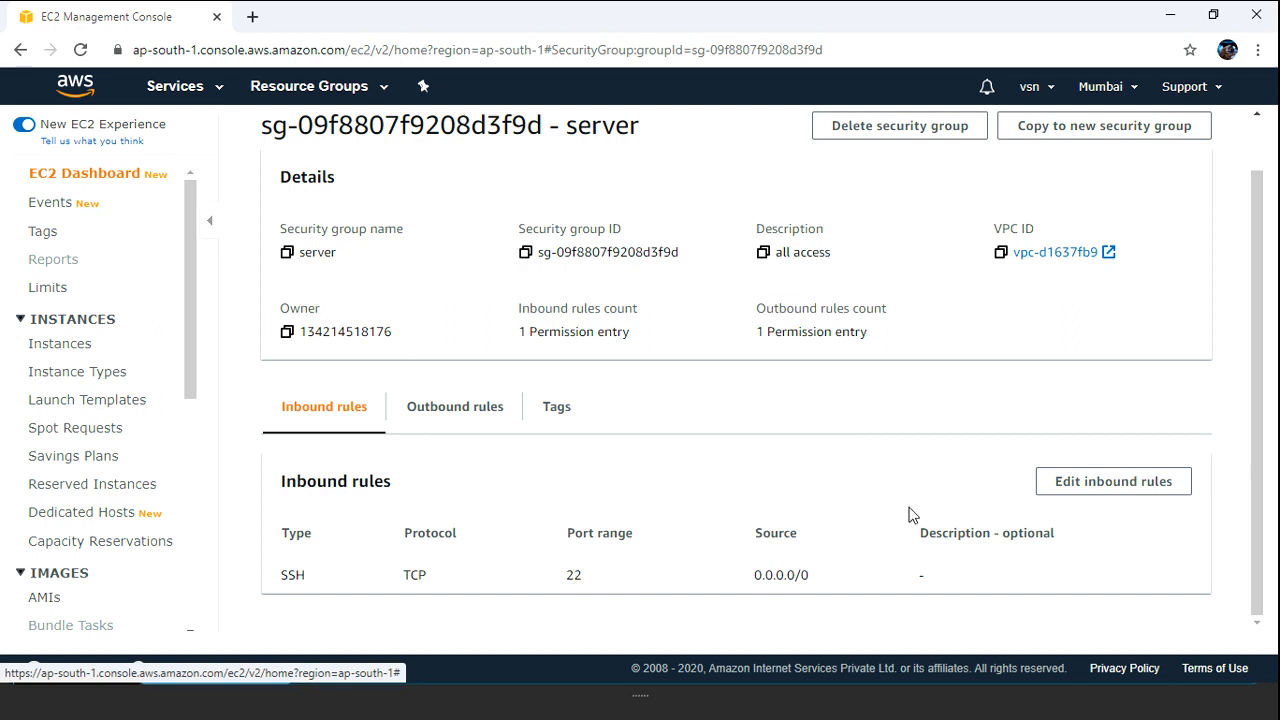
{"action": "left_click", "coordinate": [1075, 487]}
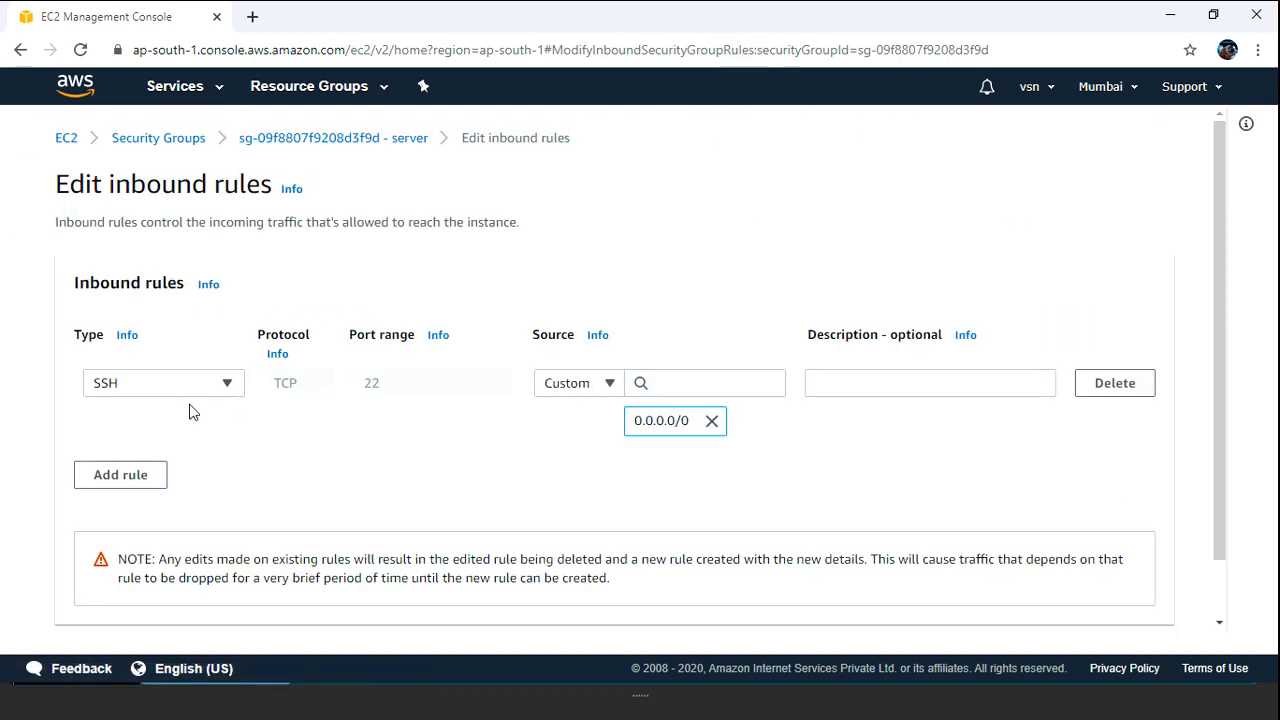
{"action": "left_click", "coordinate": [144, 476]}
{"action": "left_click", "coordinate": [196, 466]}
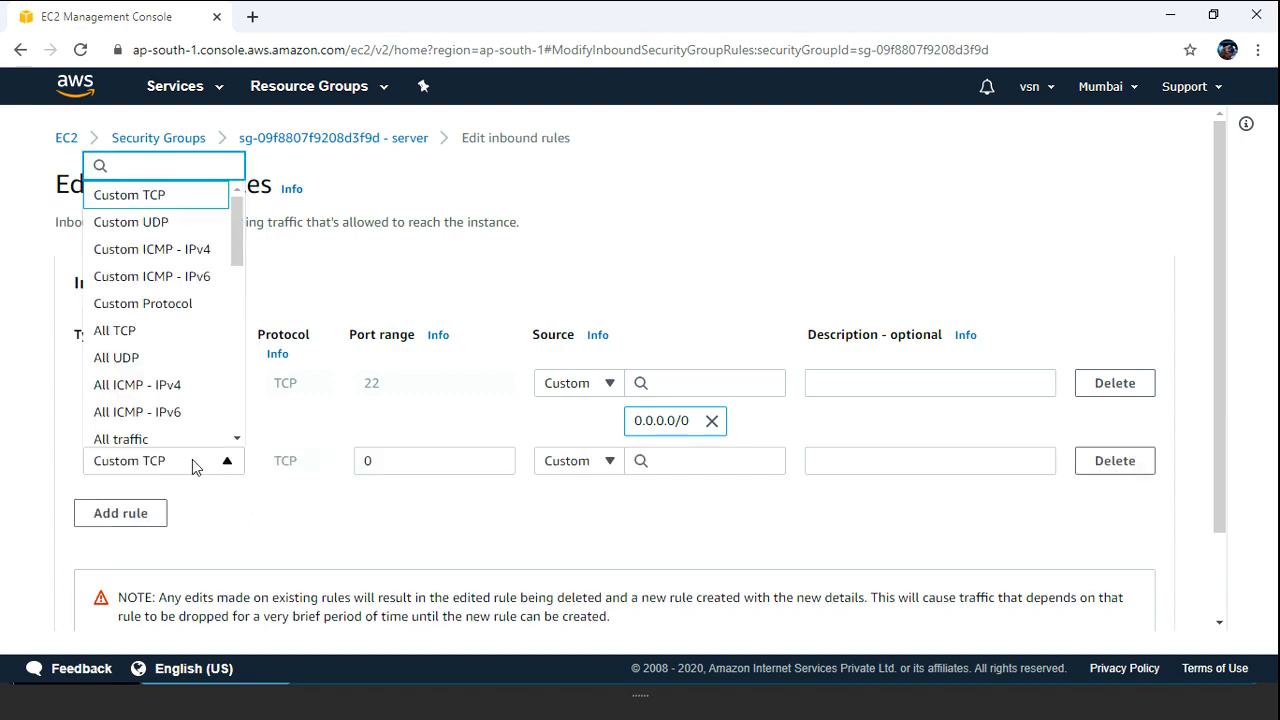
{"action": "left_click_drag", "start_coordinate": [240, 246], "coordinate": [237, 344]}
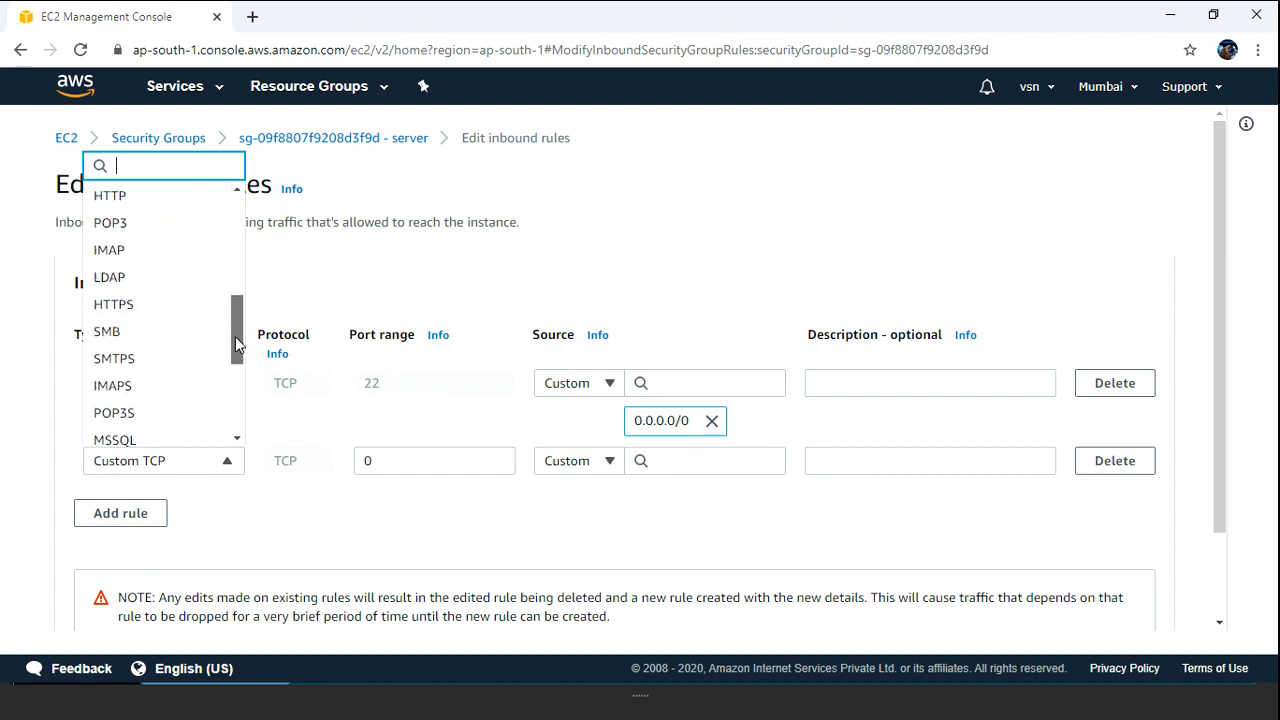
{"action": "left_click", "coordinate": [160, 358]}
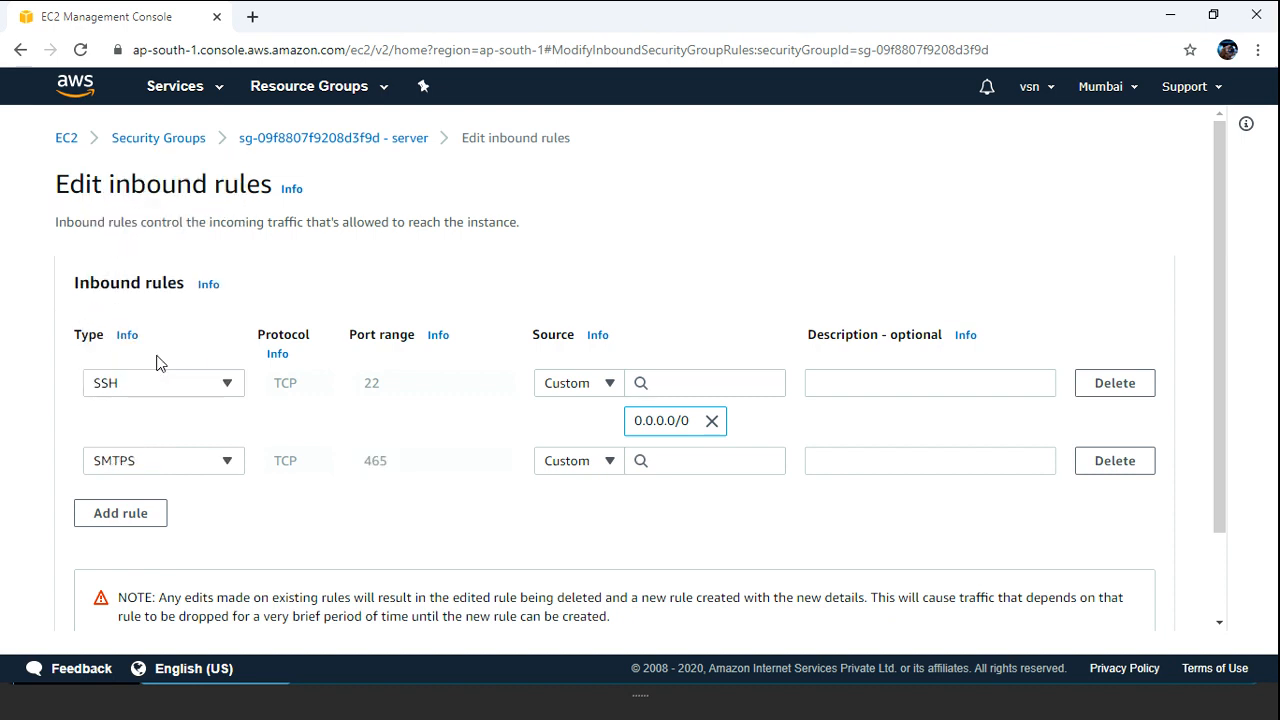
{"action": "left_click", "coordinate": [666, 461]}
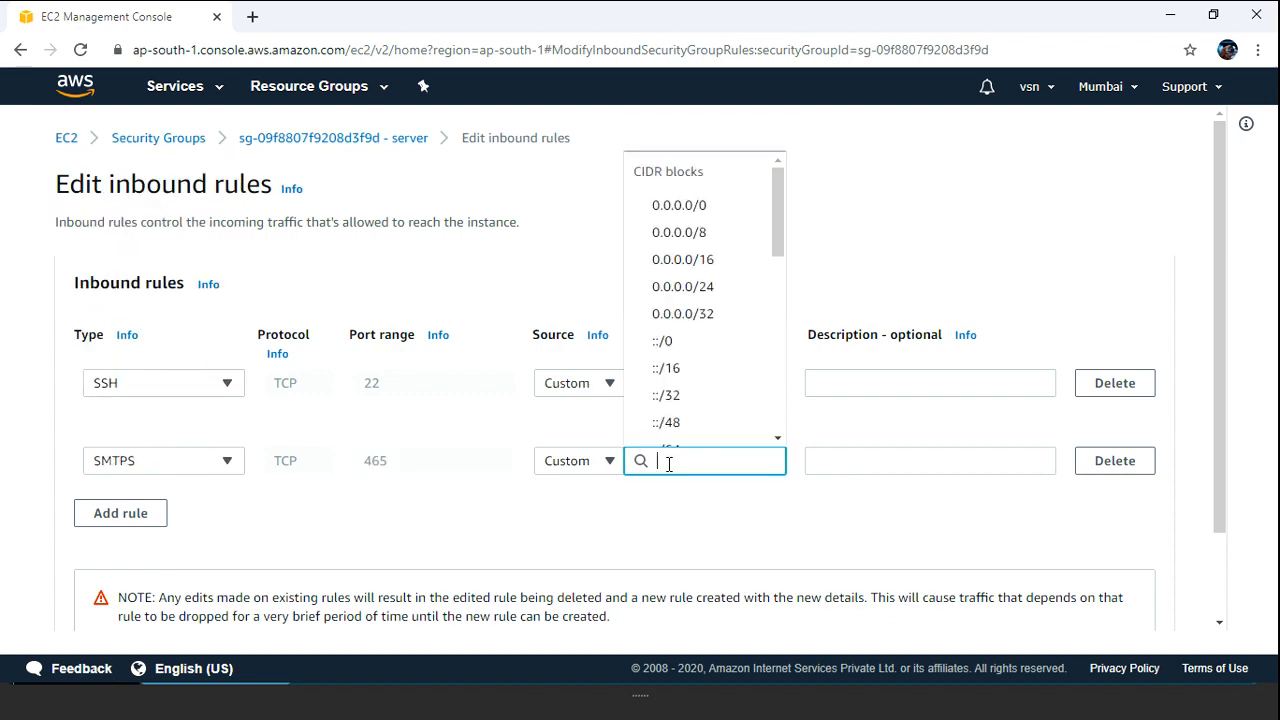
{"action": "left_click", "coordinate": [678, 212]}
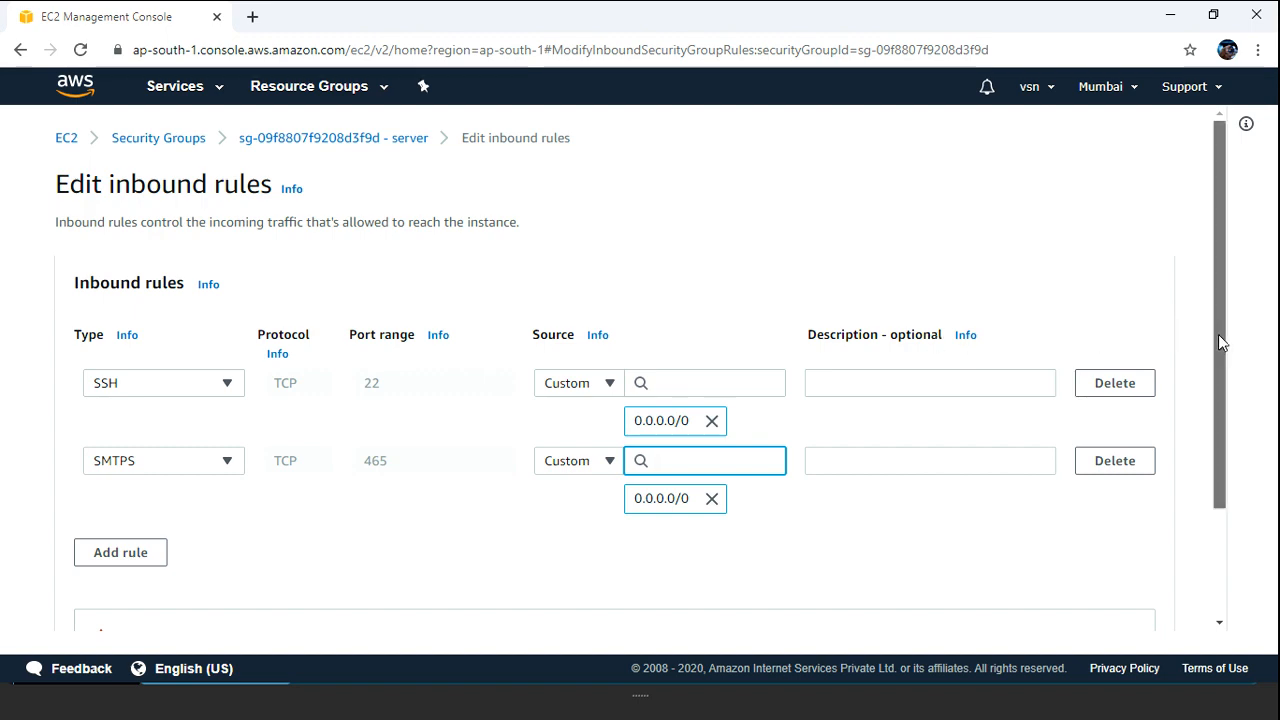
{"action": "left_click_drag", "start_coordinate": [1218, 334], "coordinate": [1208, 462]}
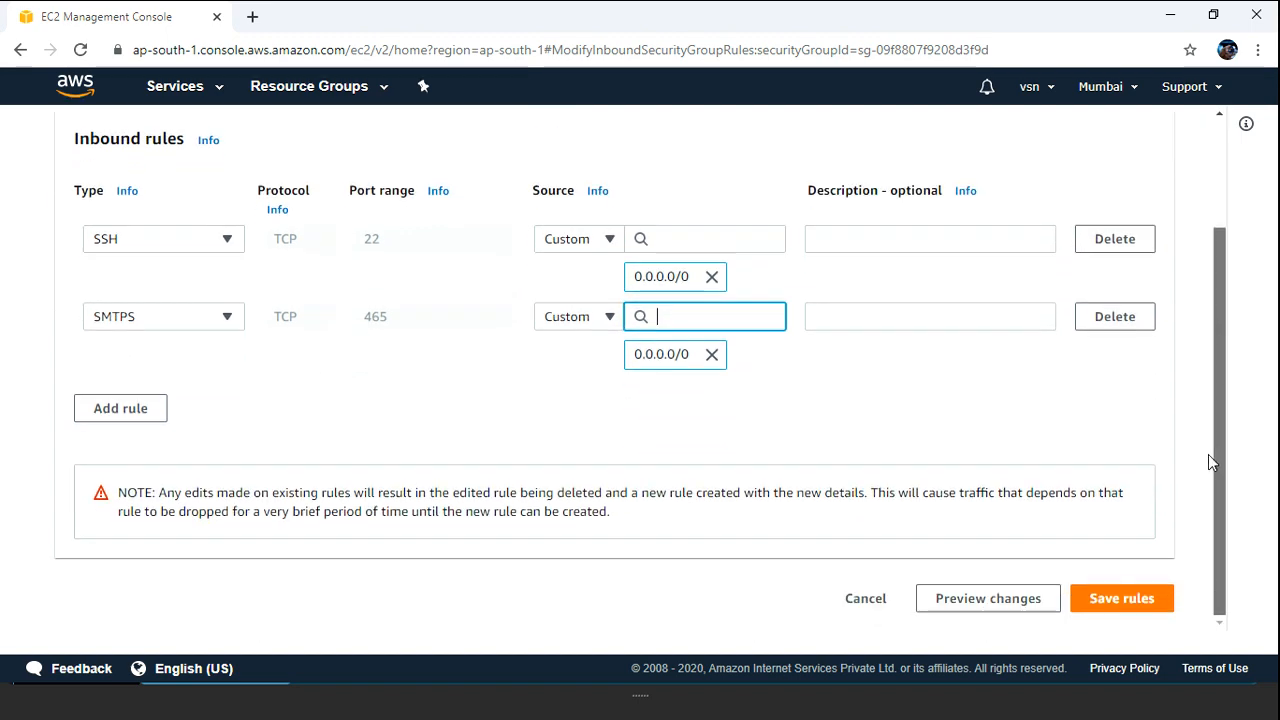
{"action": "left_click", "coordinate": [1110, 597]}
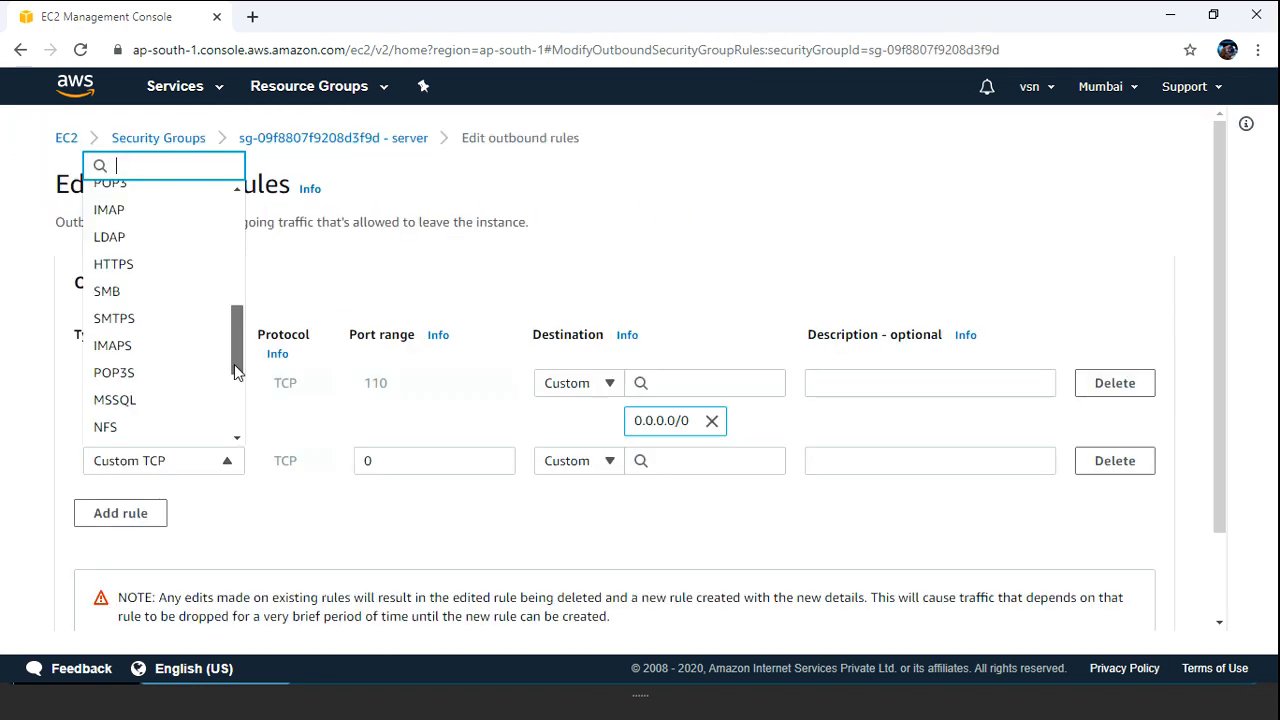
- Add an HTTP outbound rule with destination 0.0.0.0/0 to the "server" security group and save the rules
{"action": "left_click_drag", "start_coordinate": [234, 364], "coordinate": [238, 338]}
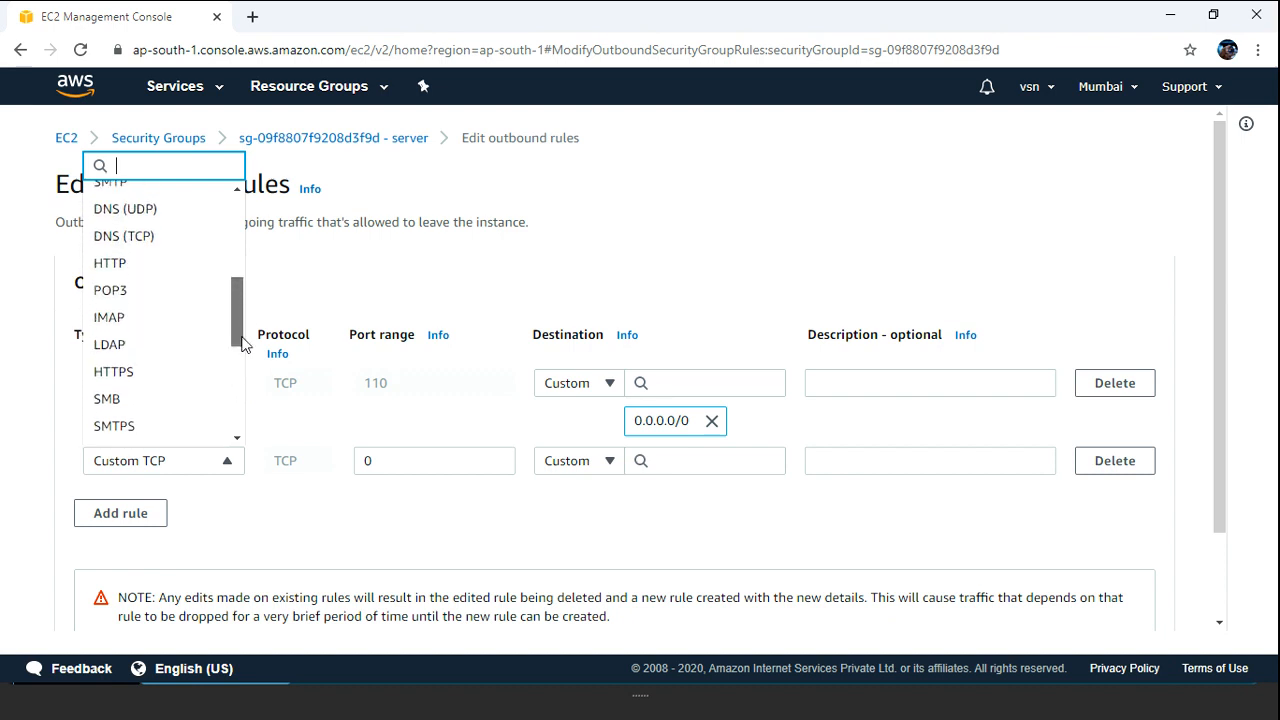
{"action": "left_click", "coordinate": [139, 270]}
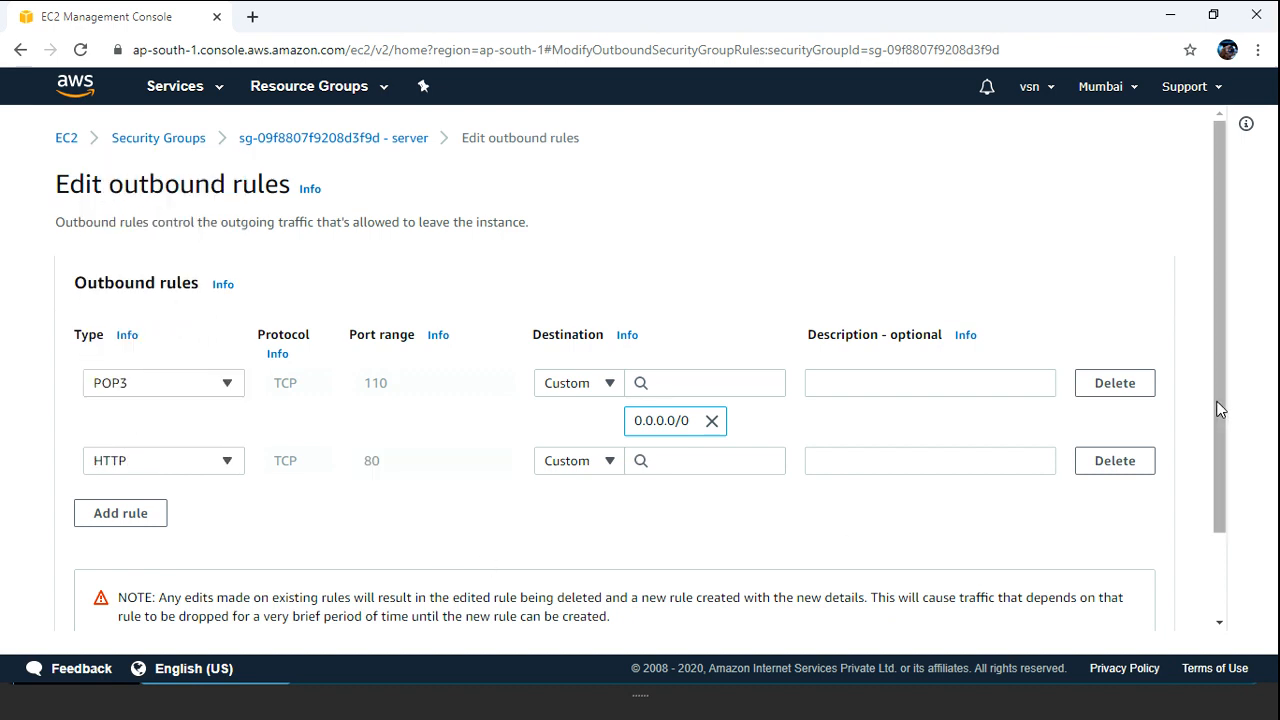
{"action": "left_click_drag", "start_coordinate": [1218, 409], "coordinate": [1232, 522]}
{"action": "left_click", "coordinate": [1132, 600]}
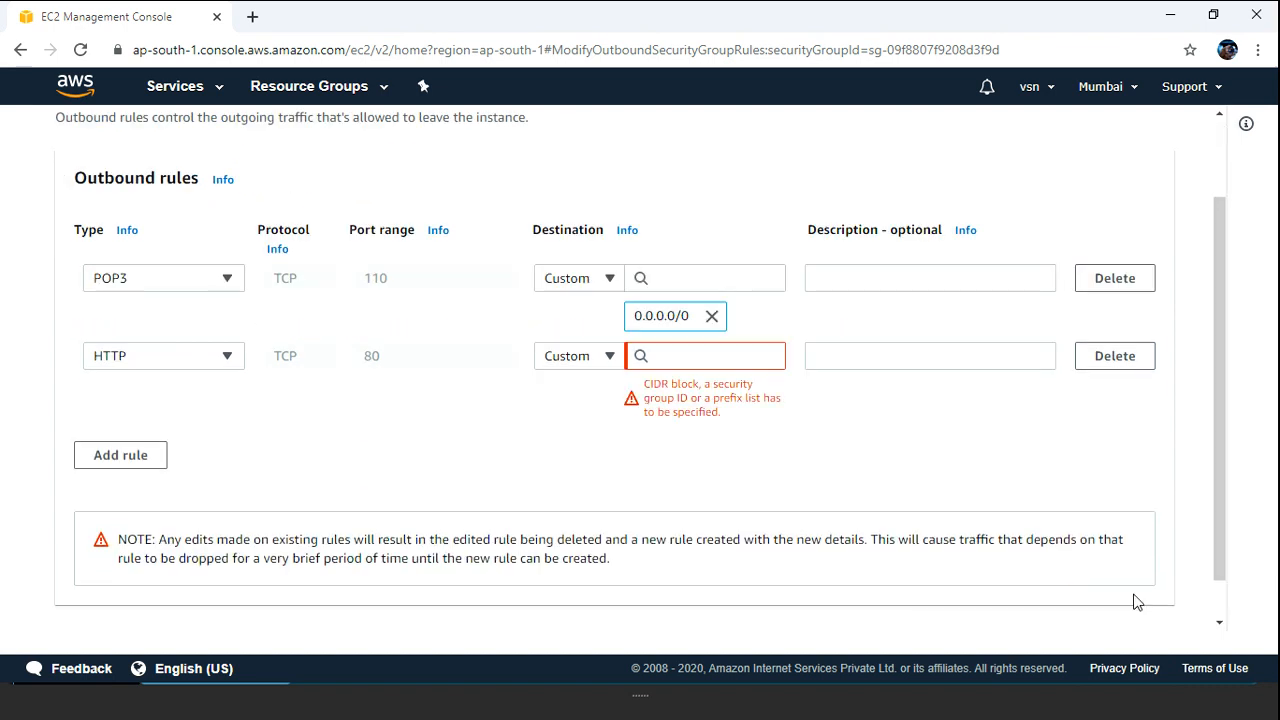
{"action": "left_click", "coordinate": [725, 357]}
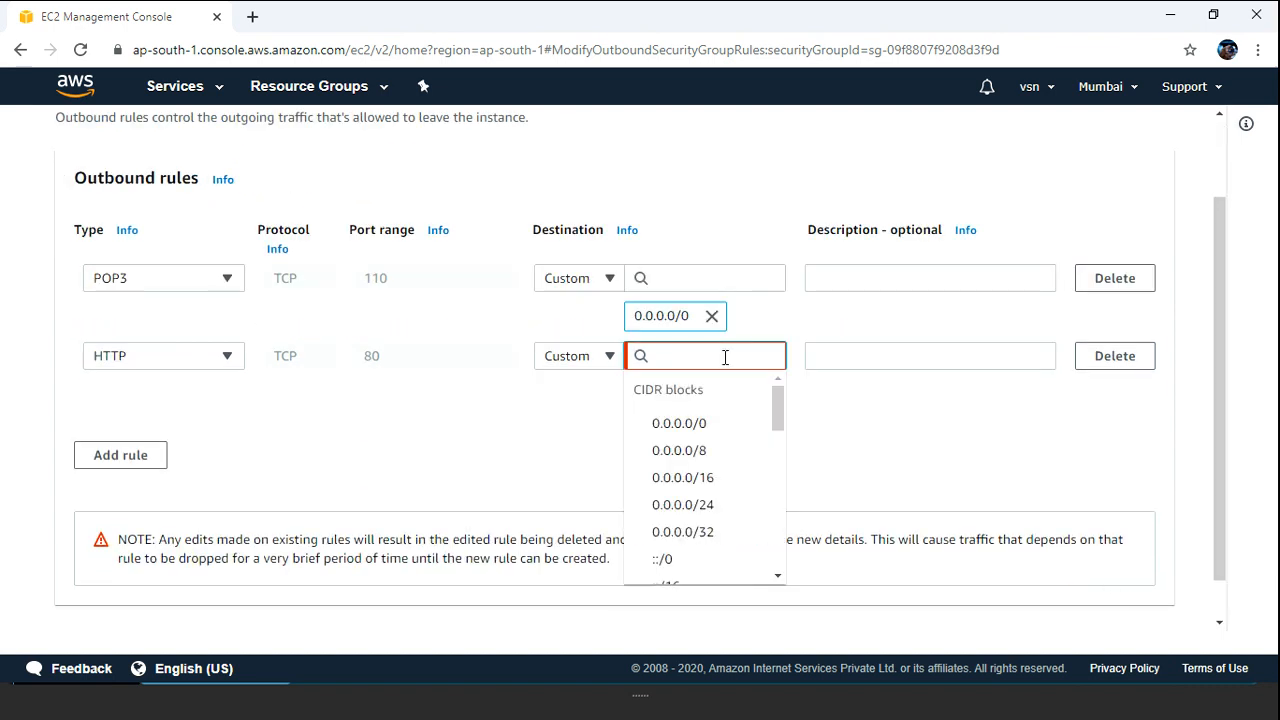
{"action": "left_click", "coordinate": [688, 423]}
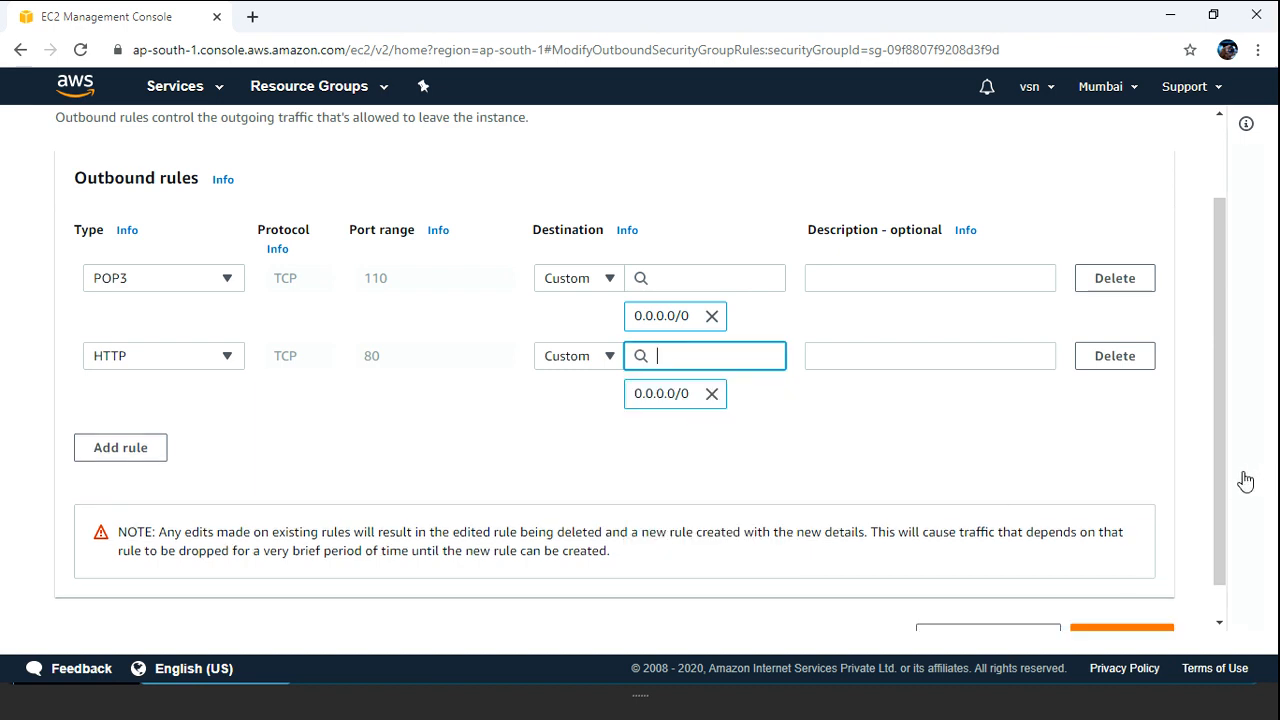
{"action": "scroll", "coordinate": [1225, 475], "scroll_direction": "down", "scroll_amount": 2}
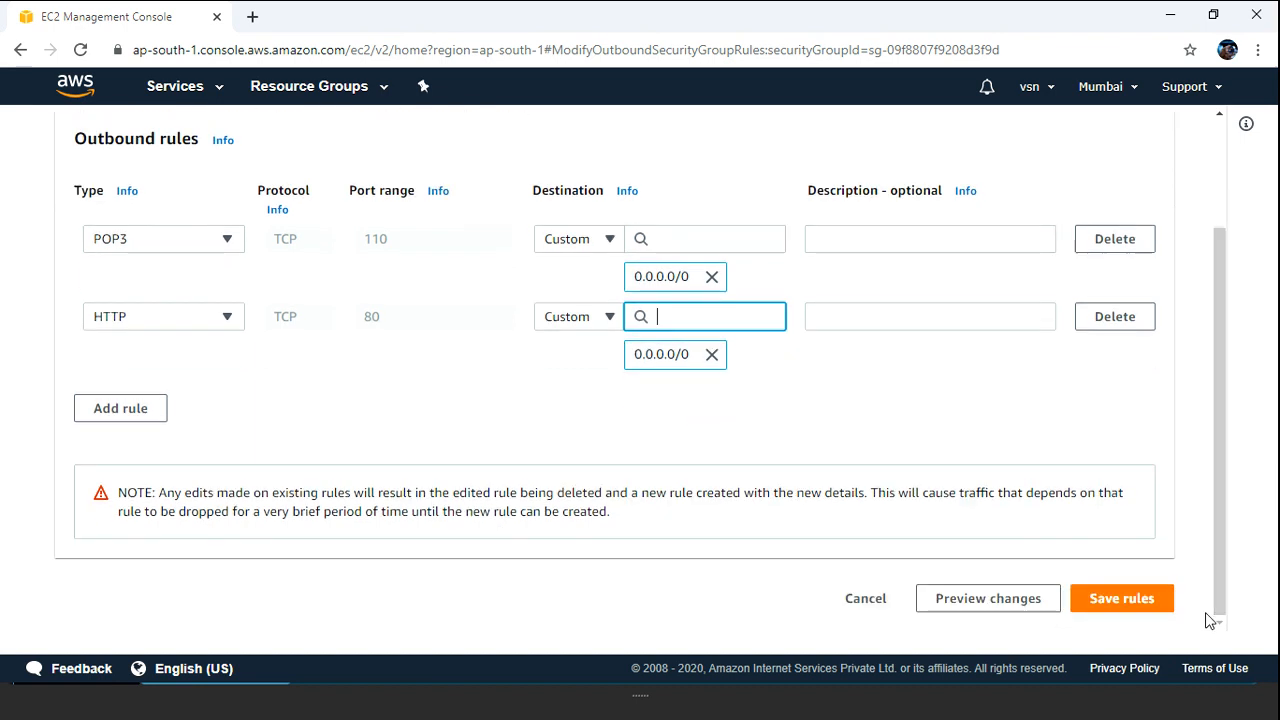
{"action": "left_click", "coordinate": [1134, 600]}
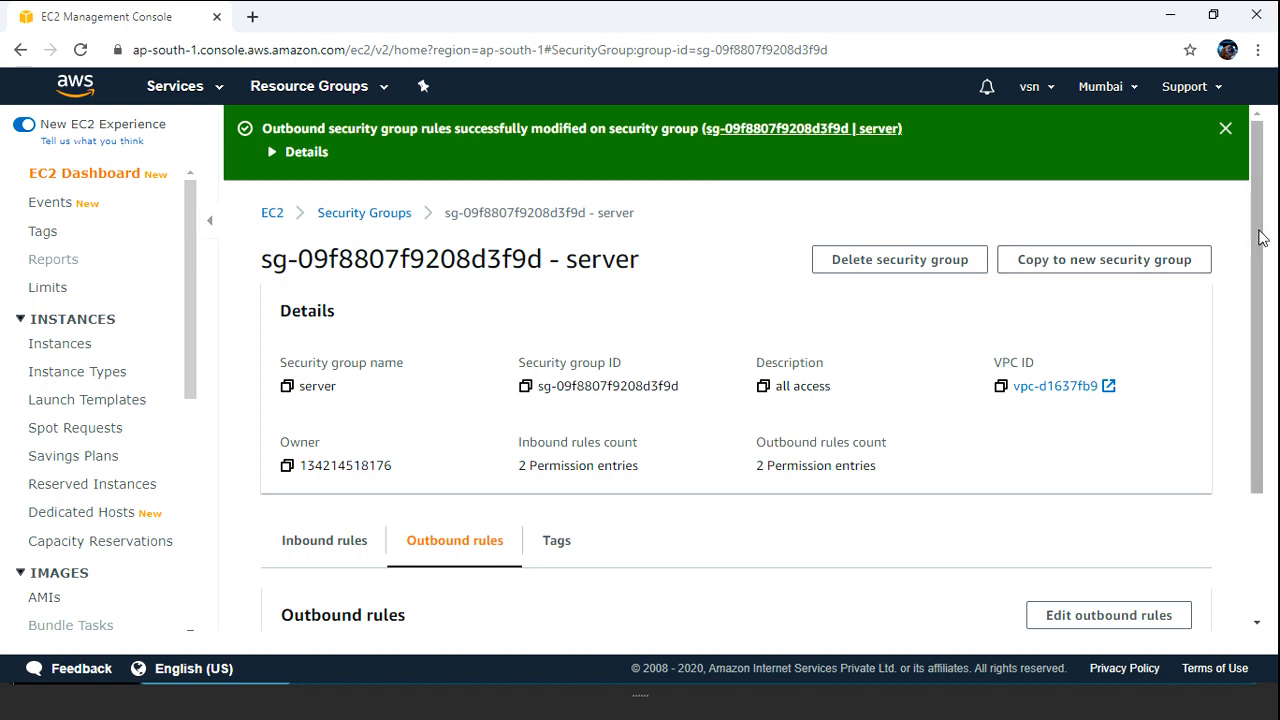
{"action": "scroll", "coordinate": [1238, 340], "scroll_direction": "down", "scroll_amount": 3}
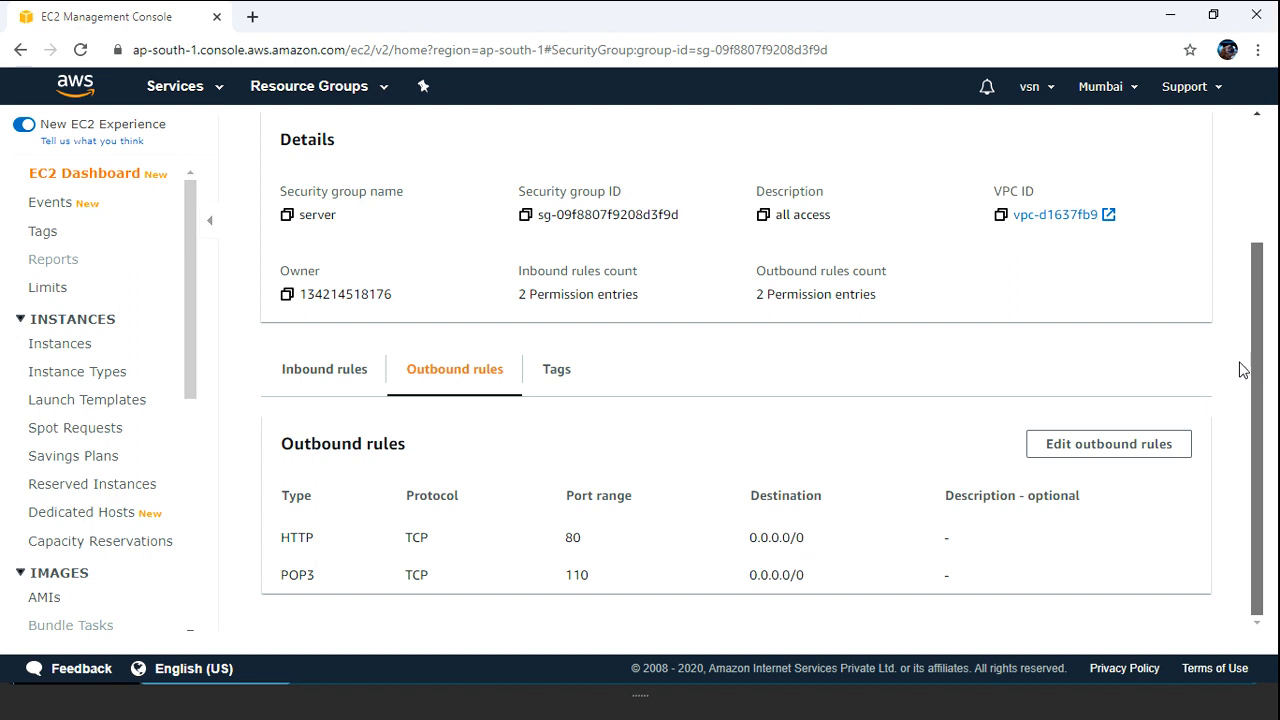
- Start a new security group from the Security Groups list, with the name "policy" and the description "client_machine"
{"action": "scroll", "coordinate": [1240, 360], "scroll_direction": "up", "scroll_amount": 1}
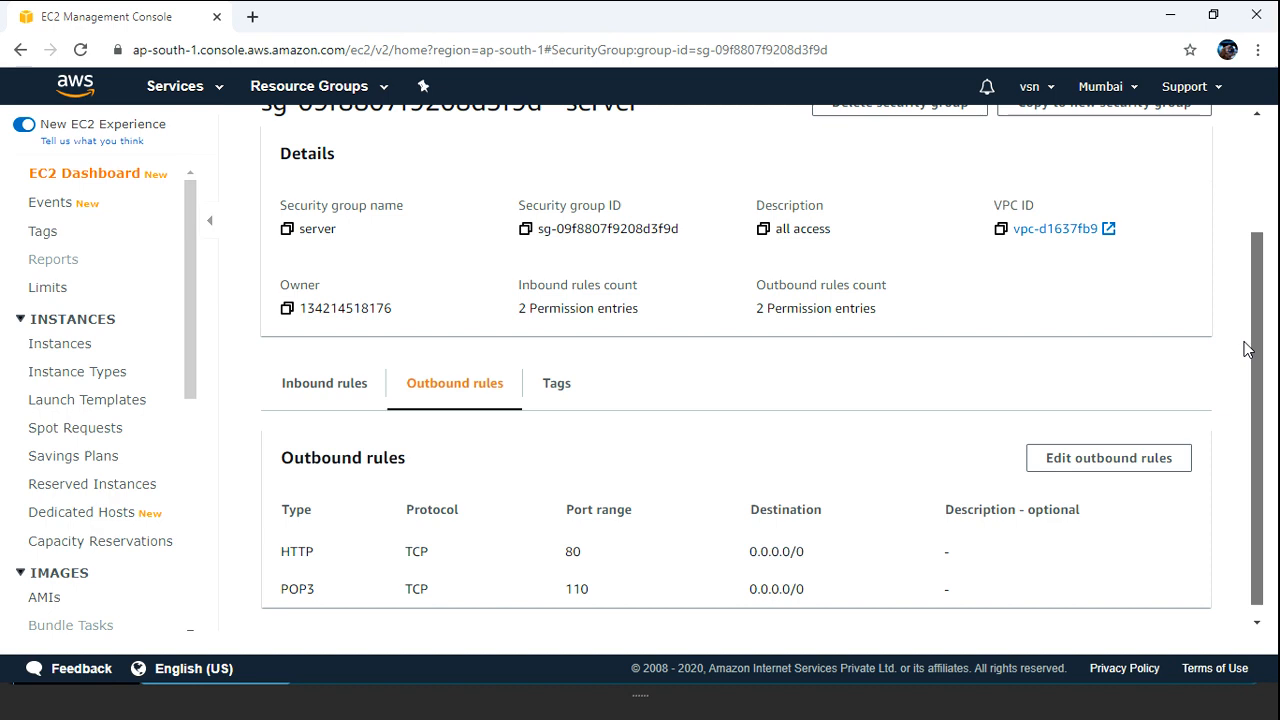
{"action": "scroll", "coordinate": [1250, 340], "scroll_direction": "up", "scroll_amount": 2}
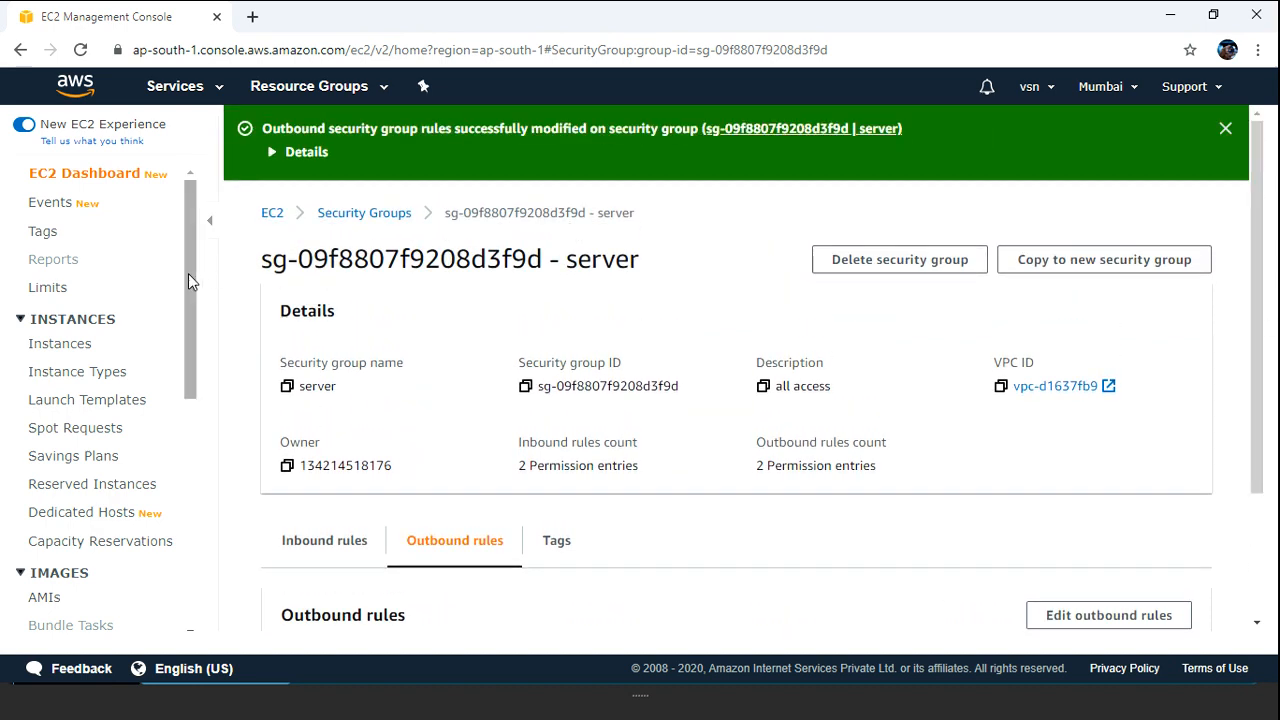
{"action": "left_click_drag", "start_coordinate": [188, 273], "coordinate": [188, 476]}
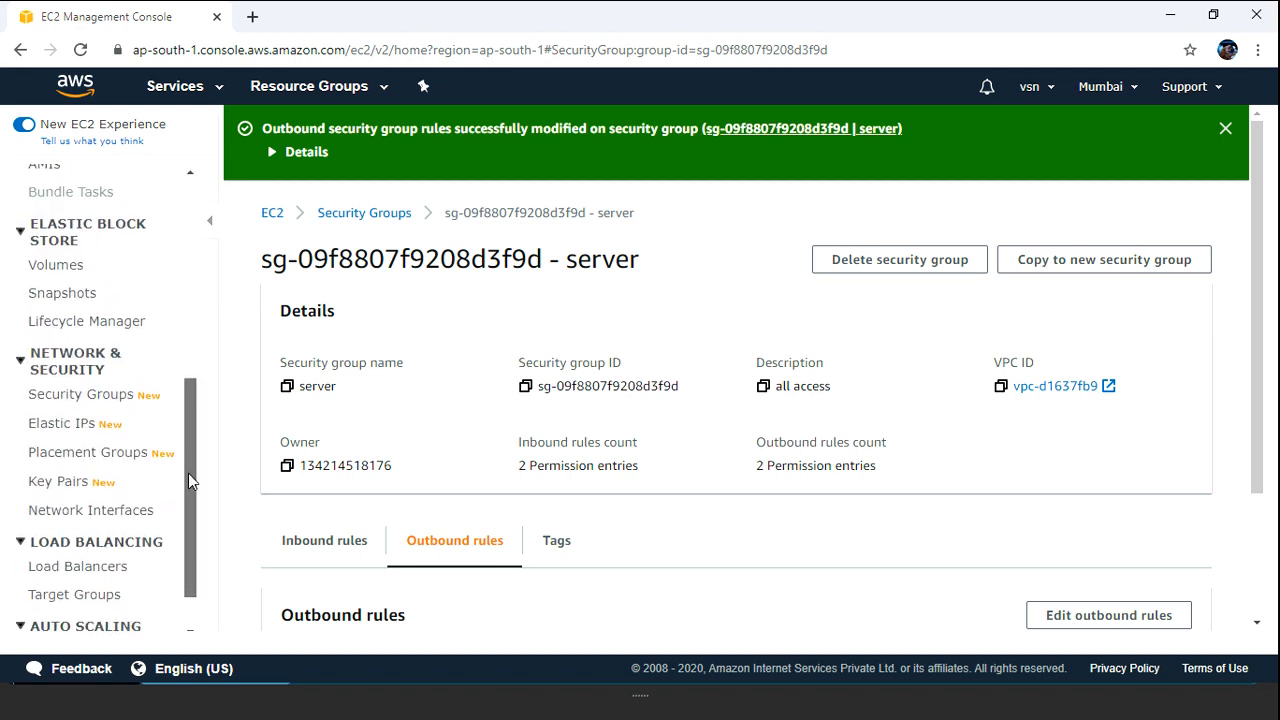
{"action": "left_click", "coordinate": [118, 405]}
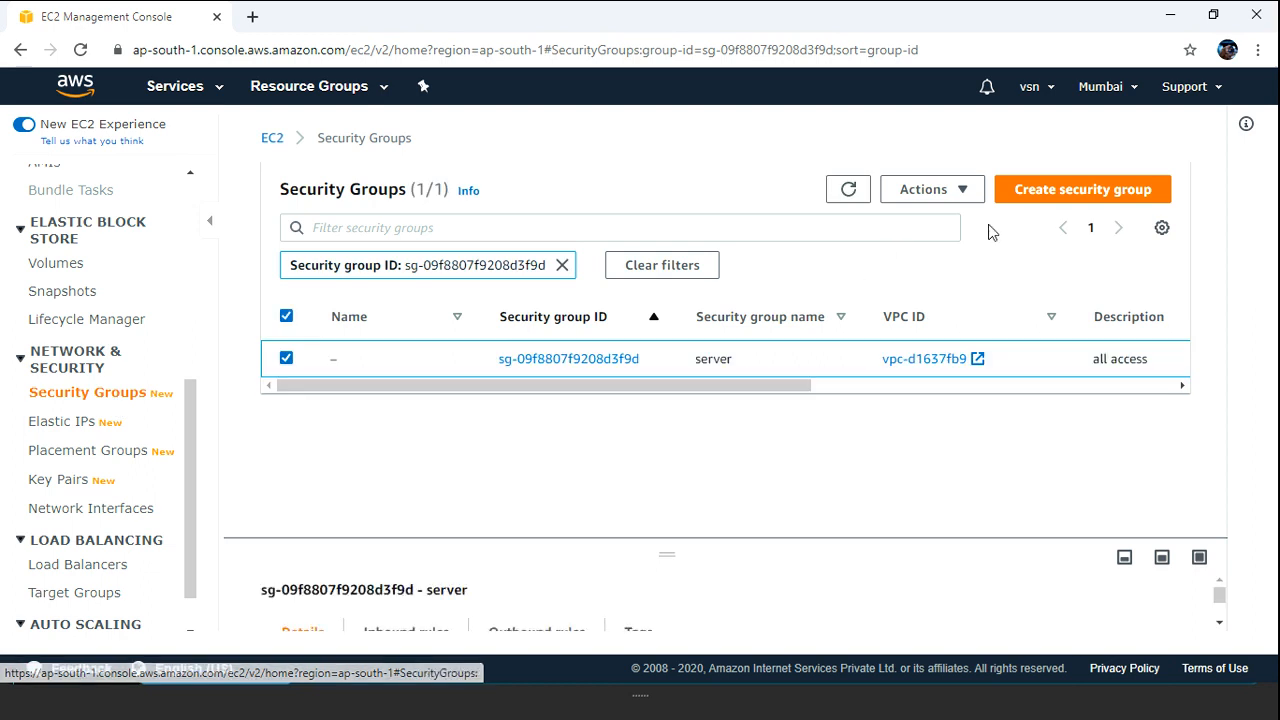
{"action": "left_click", "coordinate": [1045, 204]}
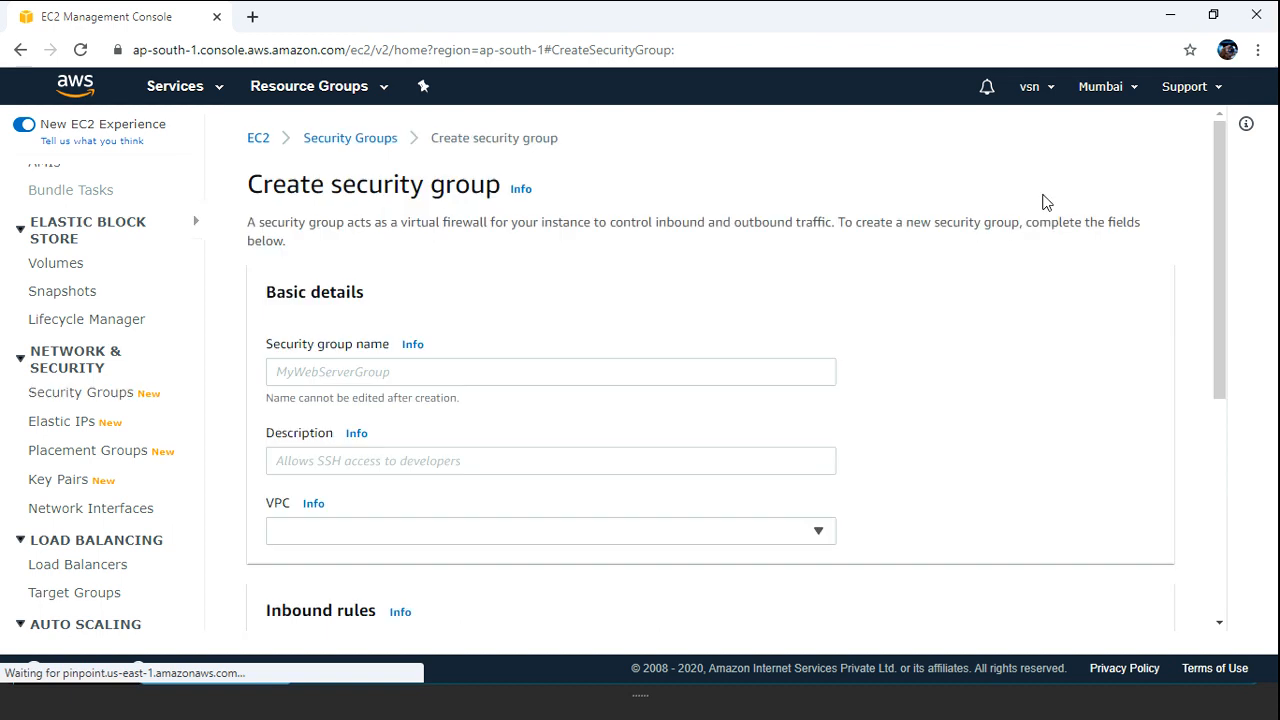
{"action": "left_click", "coordinate": [345, 359]}
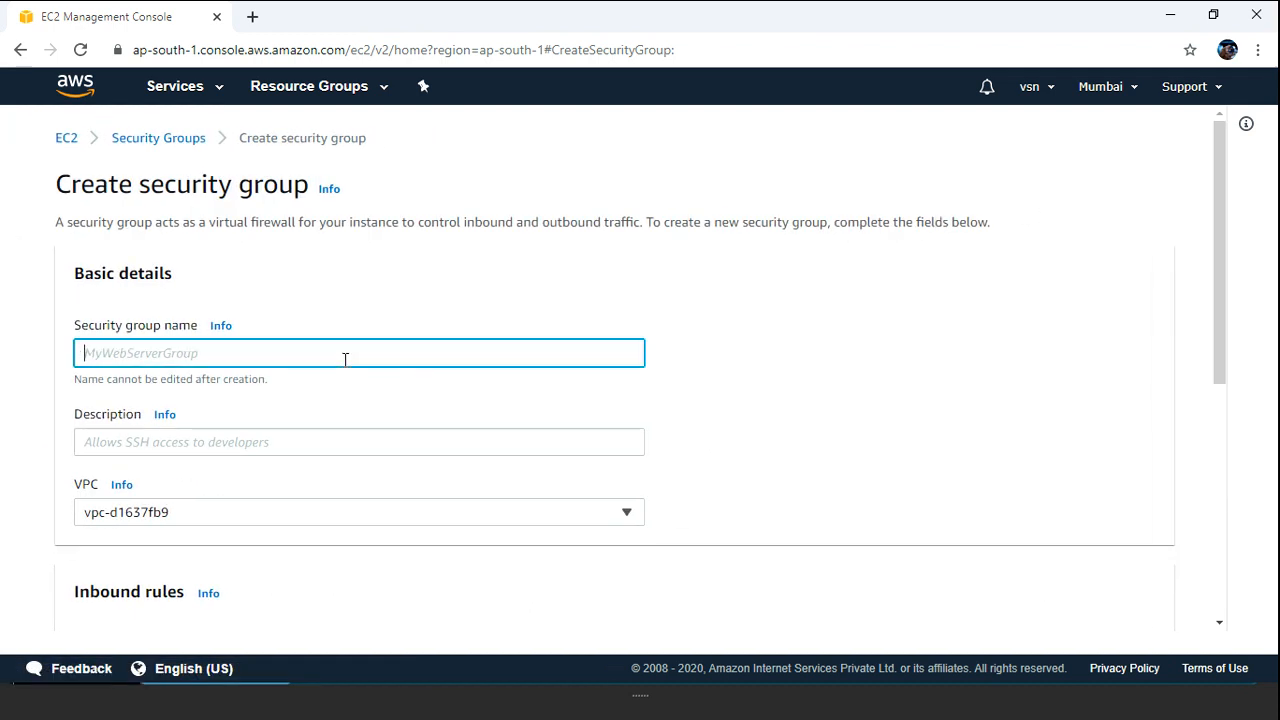
{"action": "type", "text": "policy"}
{"action": "key", "text": "Tab"}
{"action": "key", "text": "Tab"}
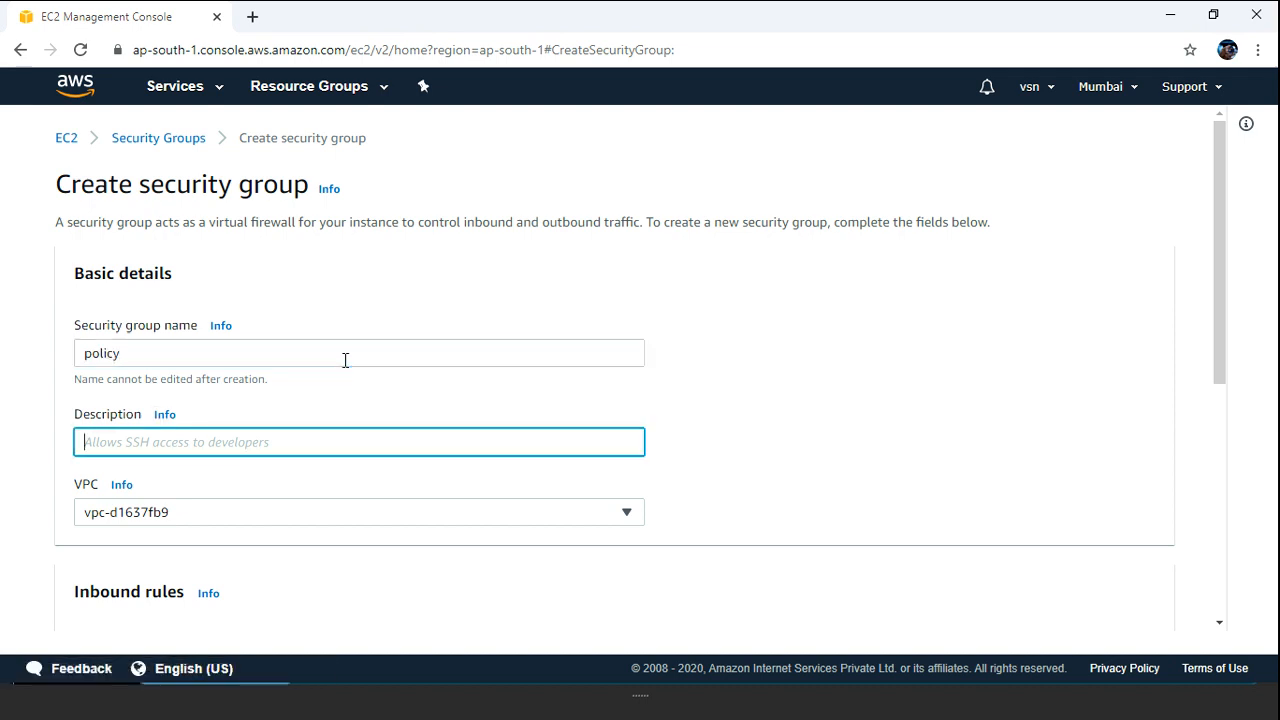
{"action": "type", "text": "client"}
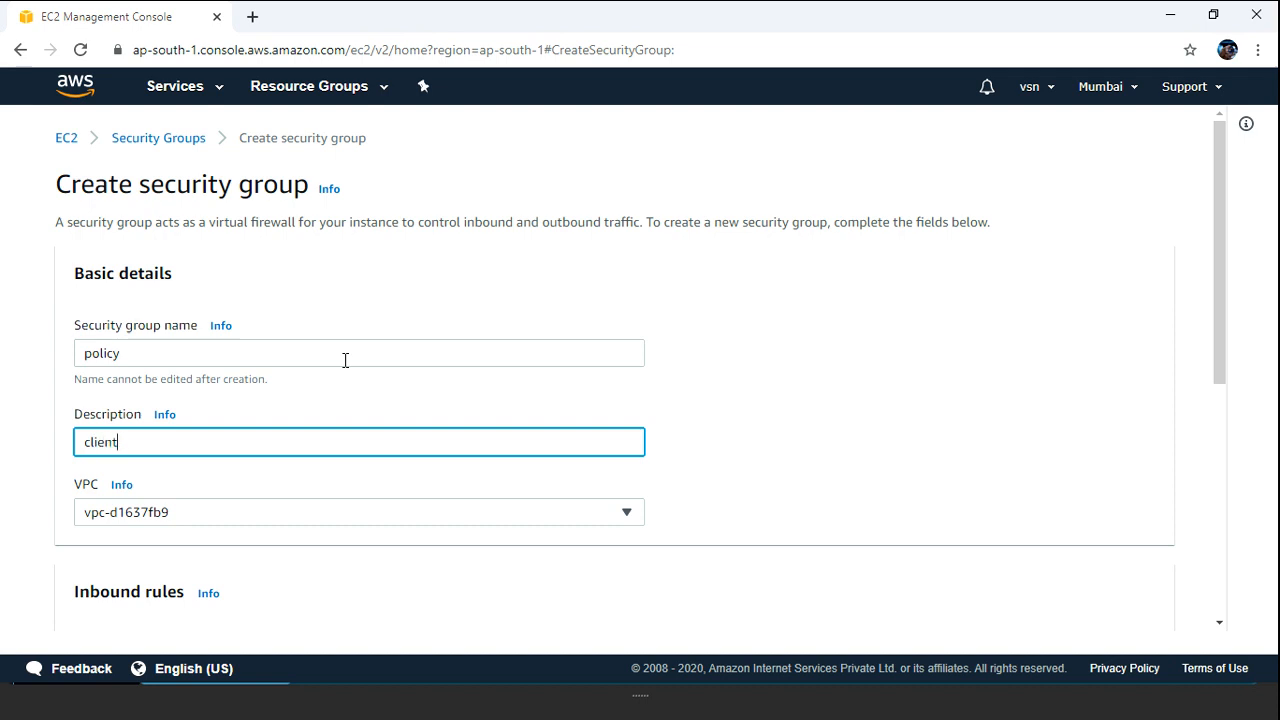
{"action": "type", "text": "_machine"}
{"action": "key", "text": "Tab"}
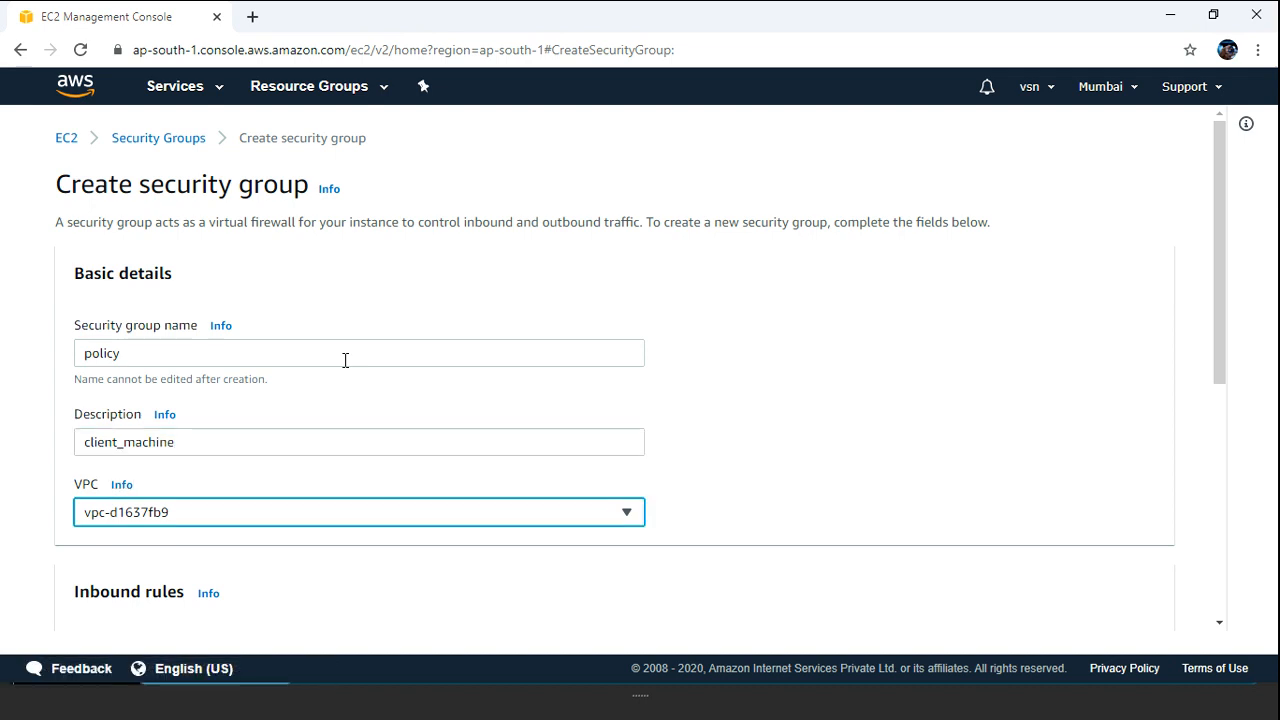
- Add an inbound rule of type SSH to the new security group
{"action": "left_click", "coordinate": [1219, 232]}
{"action": "left_click_drag", "start_coordinate": [1217, 234], "coordinate": [1224, 326]}
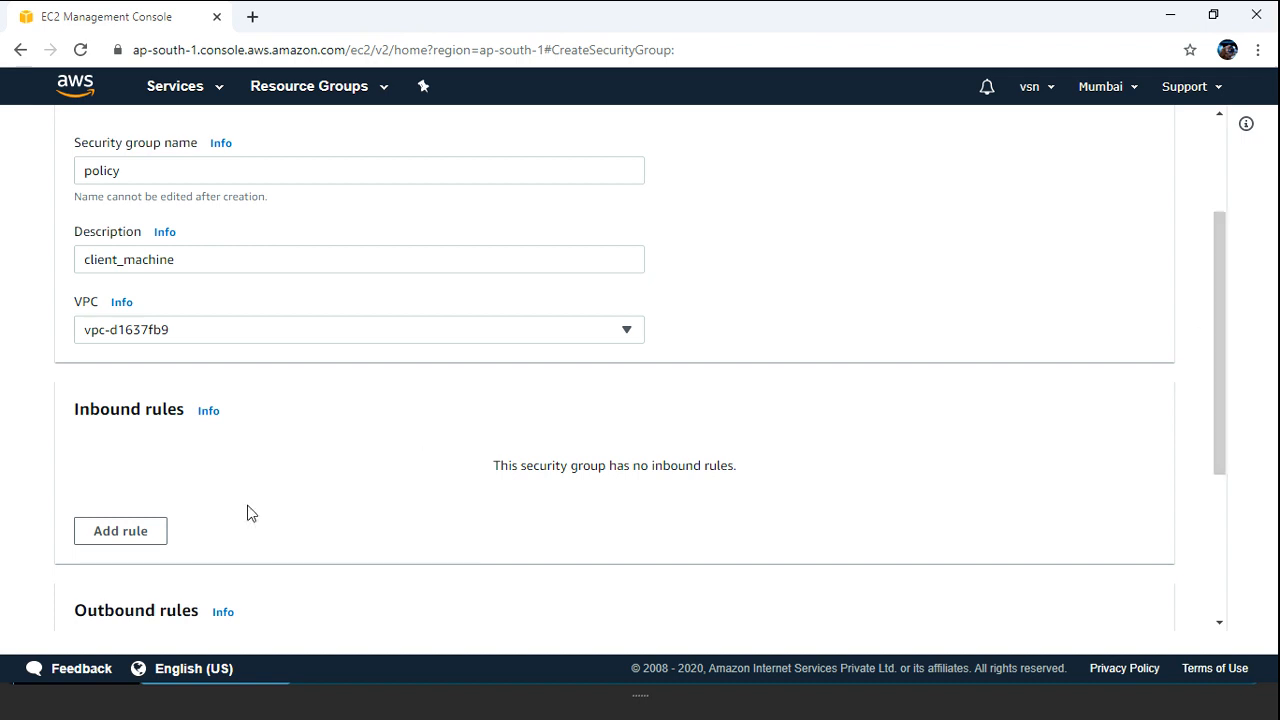
{"action": "left_click", "coordinate": [131, 530]}
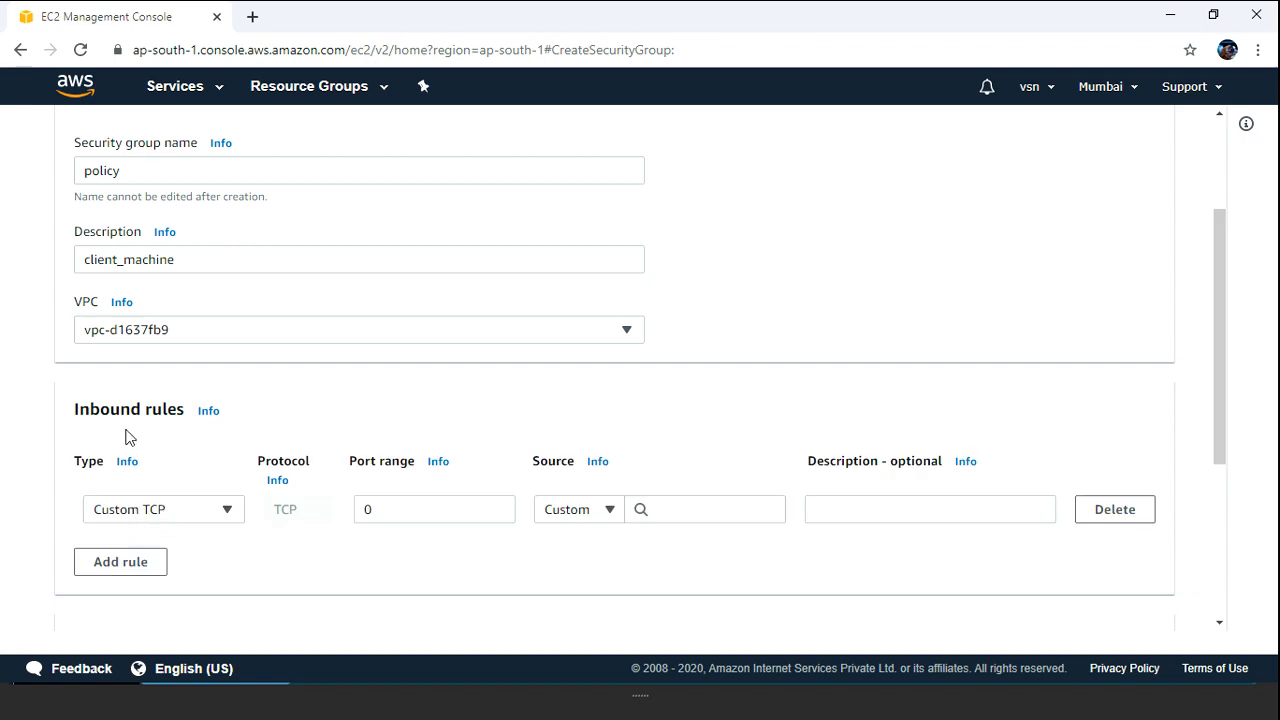
{"action": "left_click", "coordinate": [210, 519]}
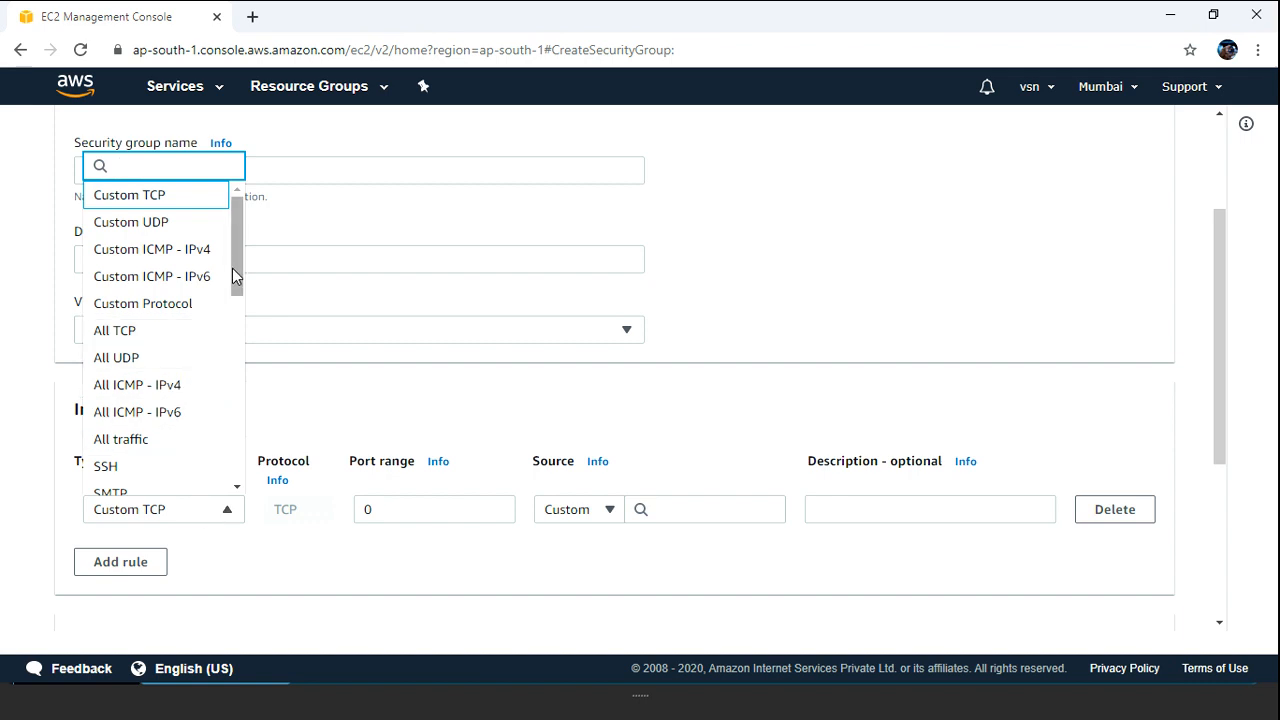
{"action": "left_click_drag", "start_coordinate": [236, 258], "coordinate": [235, 309]}
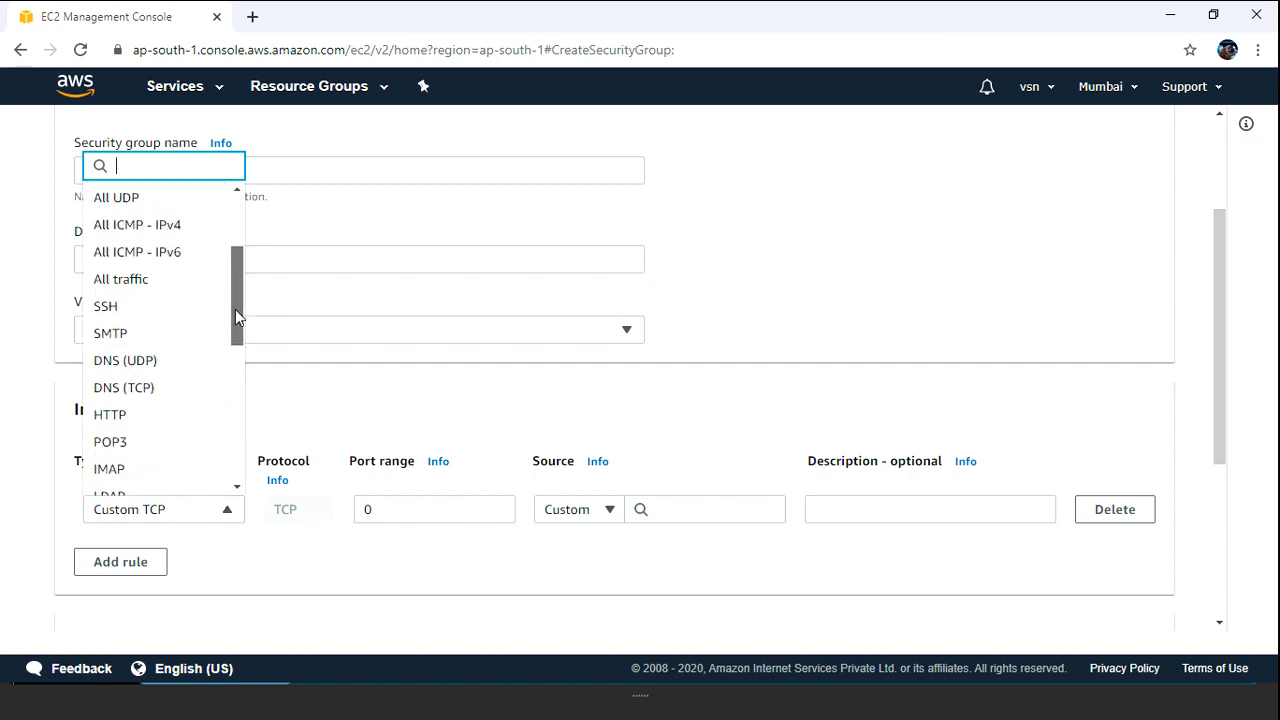
{"action": "left_click", "coordinate": [170, 309]}
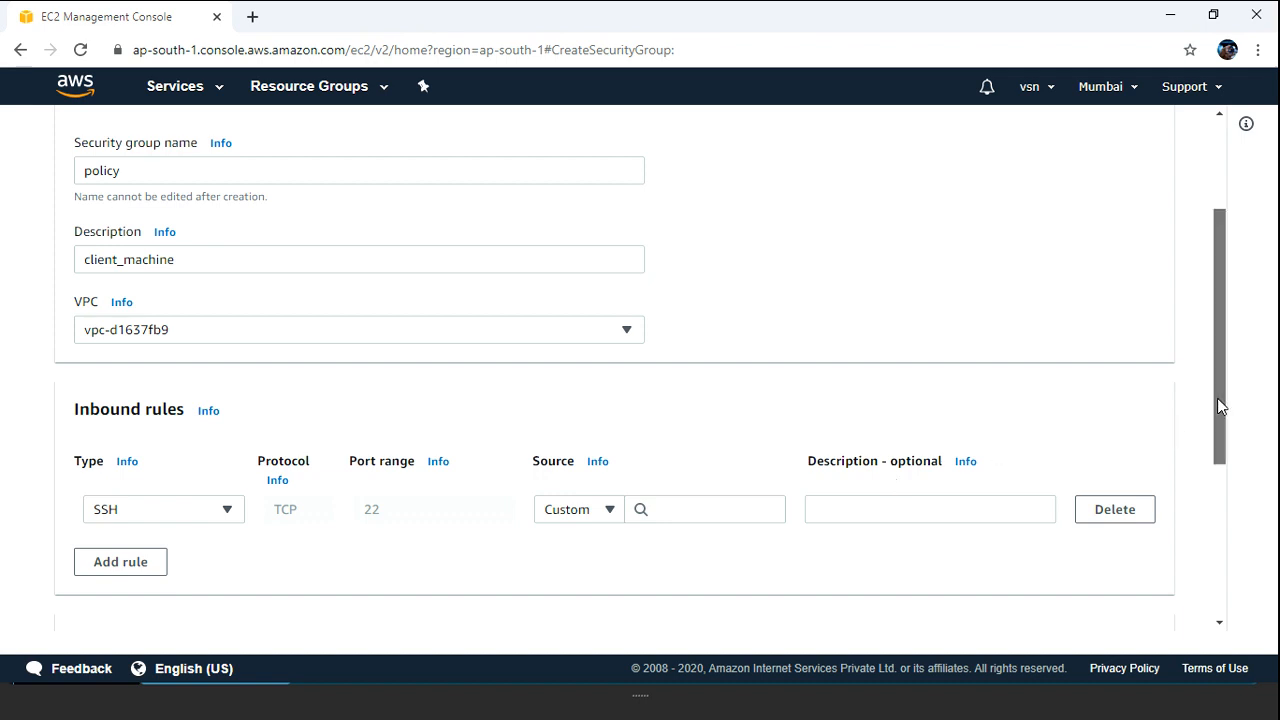
- Set the SSH inbound rule's source to 0.0.0.0/0, create the "policy" security group and view its details
{"action": "left_click_drag", "start_coordinate": [1217, 398], "coordinate": [1215, 522]}
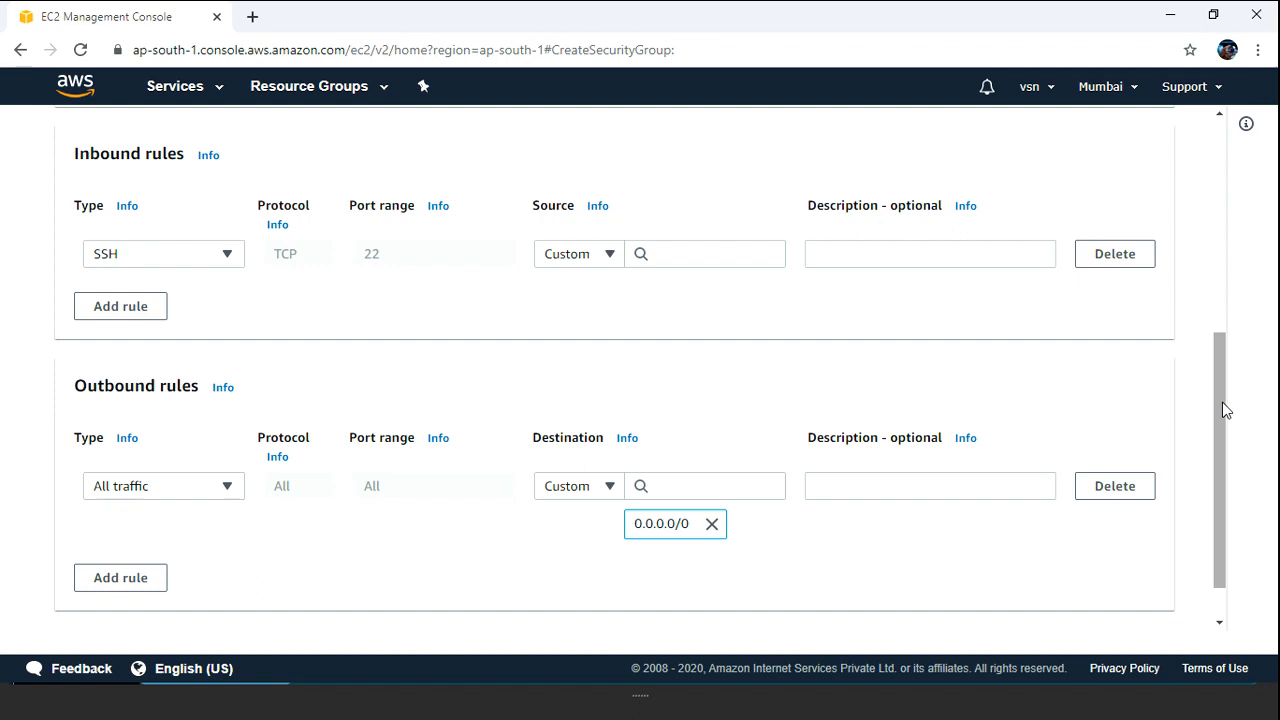
{"action": "left_click_drag", "start_coordinate": [1224, 410], "coordinate": [1222, 513]}
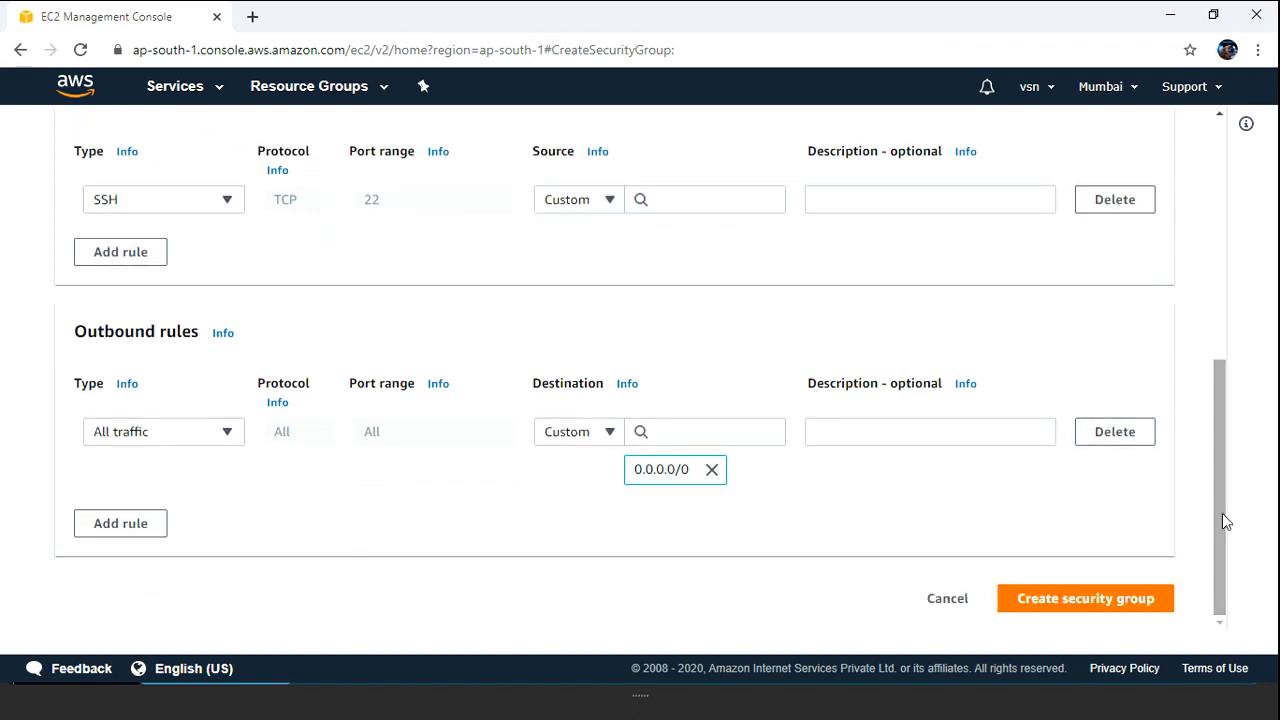
{"action": "left_click", "coordinate": [1099, 612]}
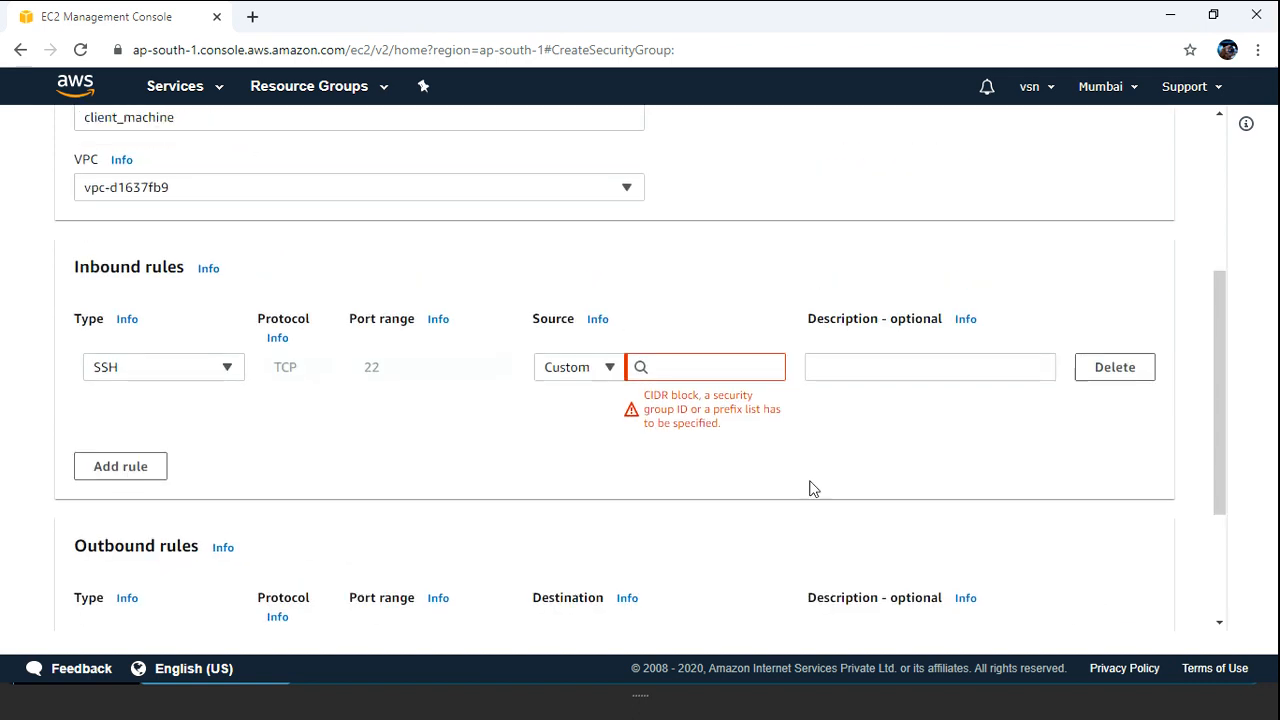
{"action": "left_click", "coordinate": [706, 367]}
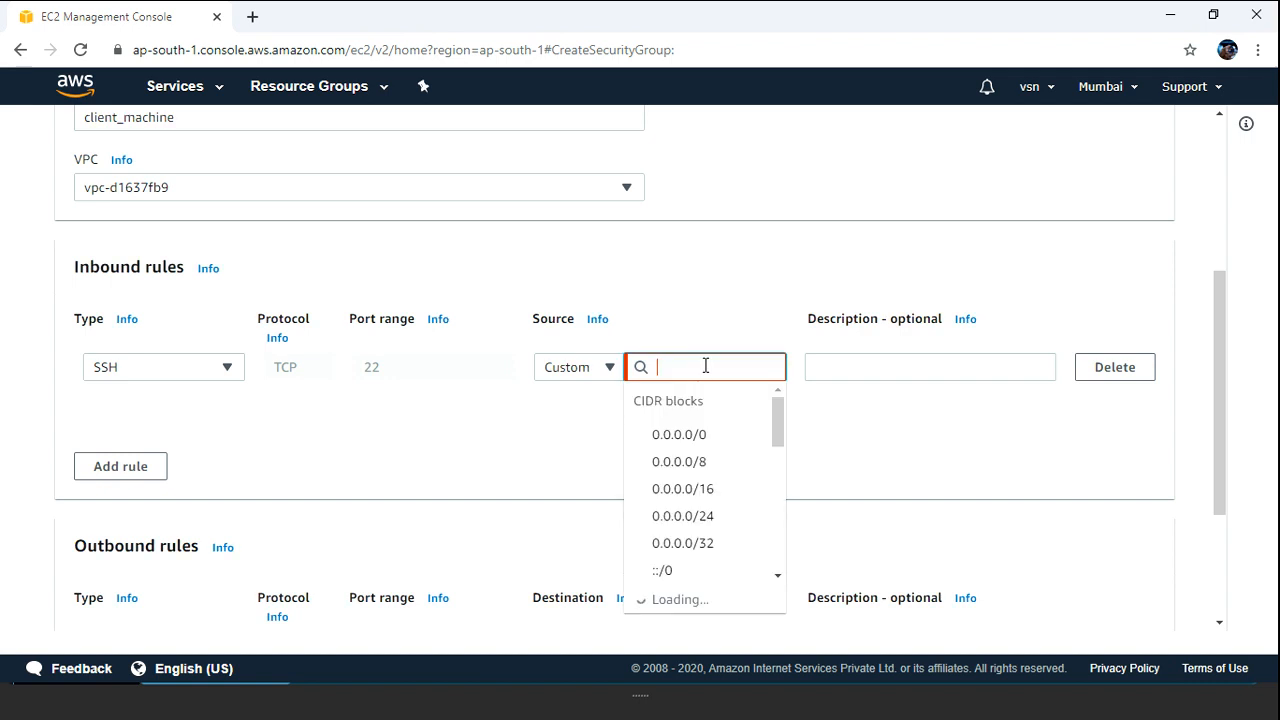
{"action": "left_click", "coordinate": [703, 436]}
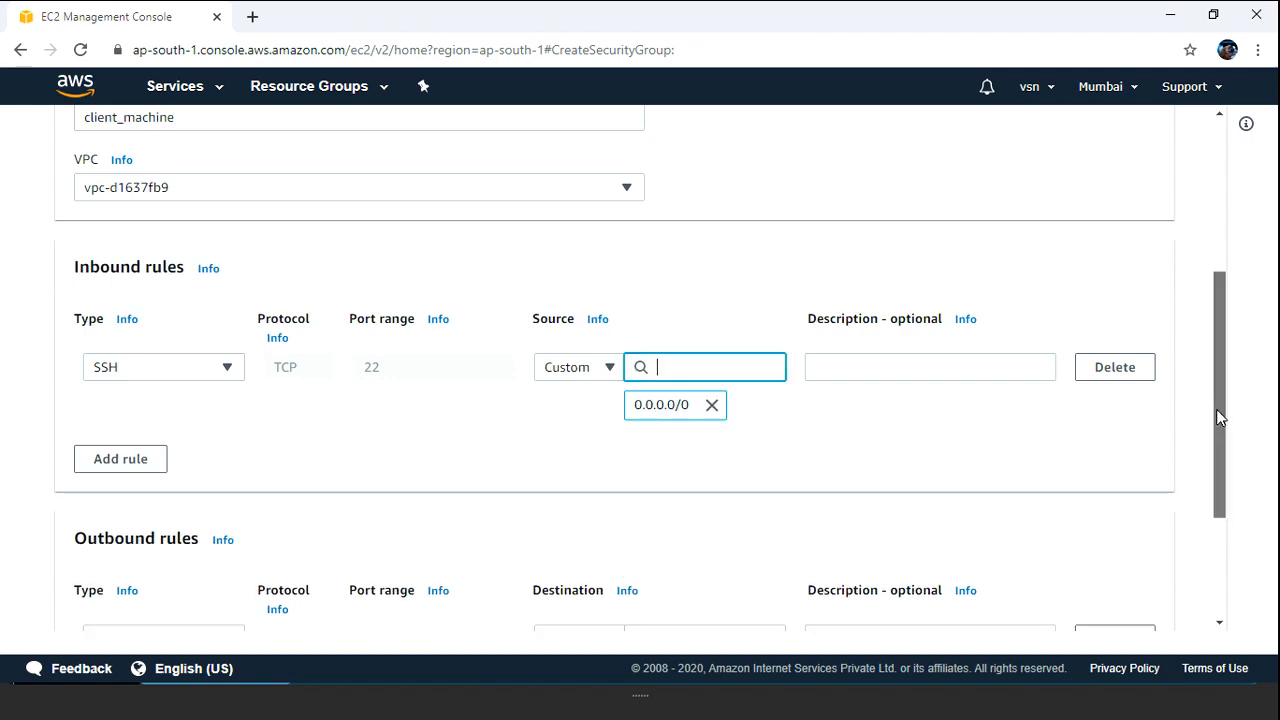
{"action": "left_click_drag", "start_coordinate": [1216, 409], "coordinate": [1219, 531]}
{"action": "left_click", "coordinate": [1089, 609]}
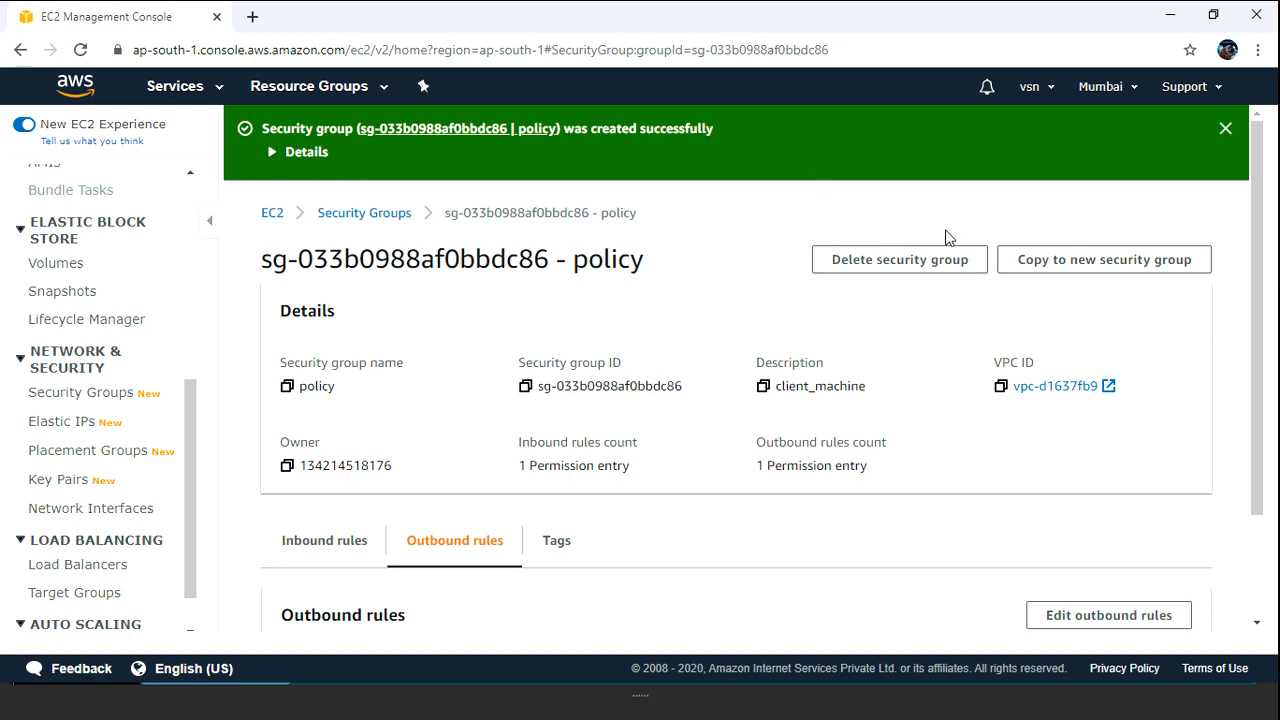
{"action": "left_click", "coordinate": [1226, 130]}
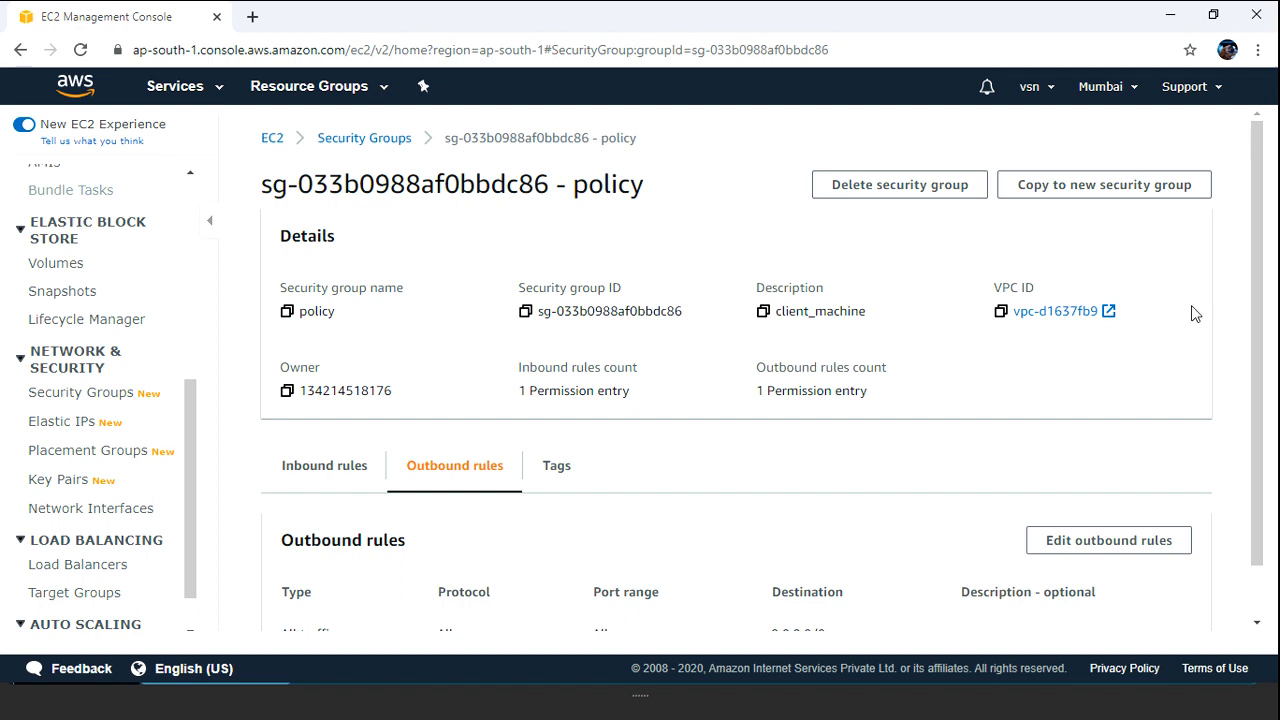
{"action": "left_click_drag", "start_coordinate": [1255, 295], "coordinate": [1275, 502]}
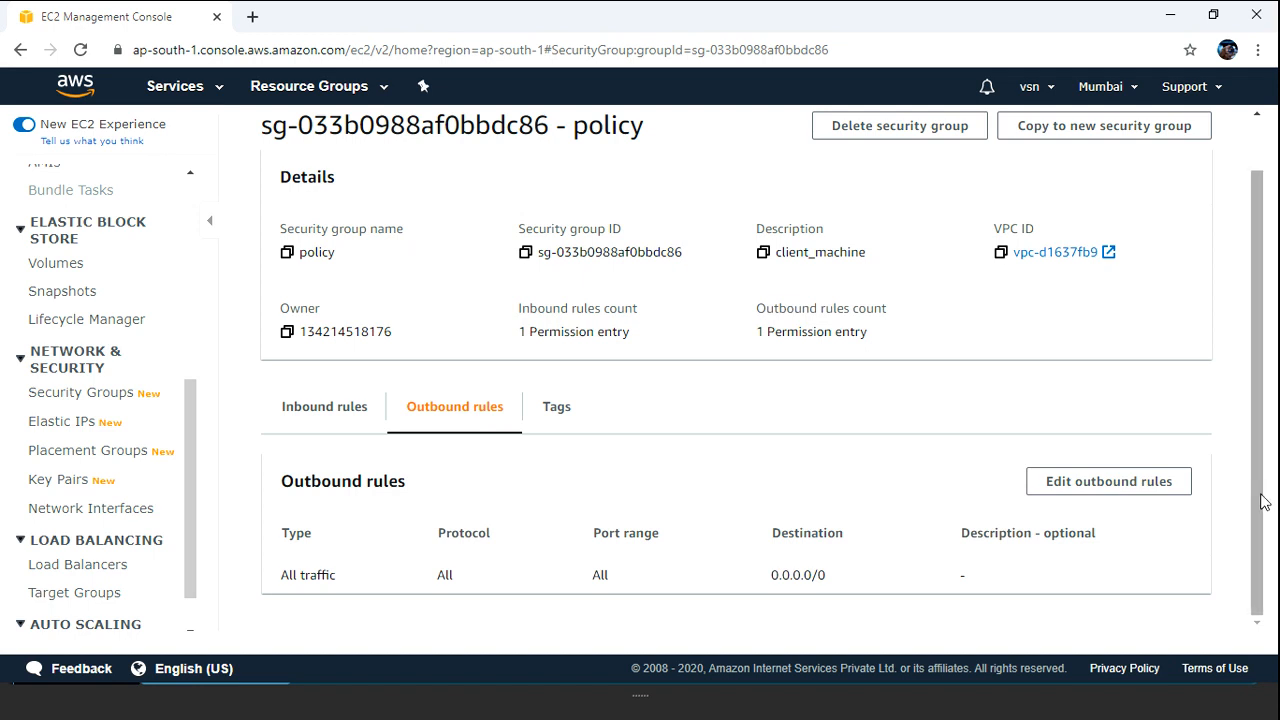
- Replace the "server" security group with "policy" on the running t2.micro instance
{"action": "left_click", "coordinate": [111, 404]}
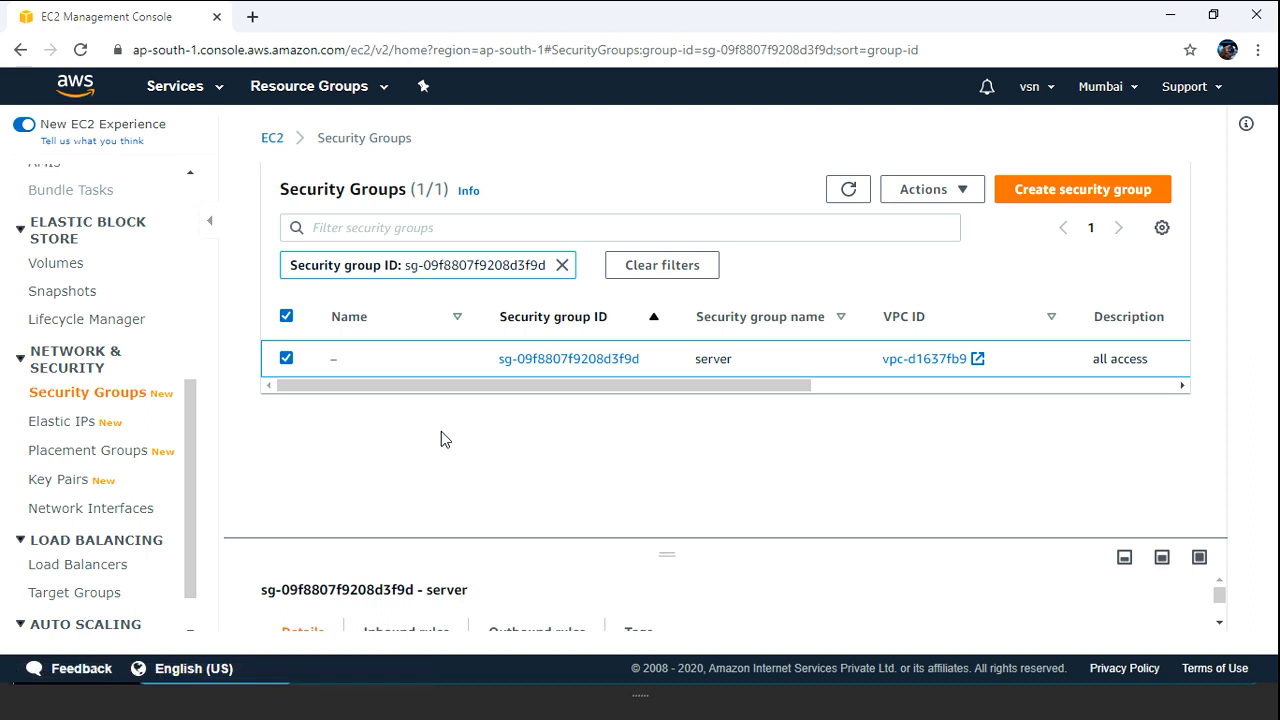
{"action": "left_click_drag", "start_coordinate": [191, 453], "coordinate": [177, 240]}
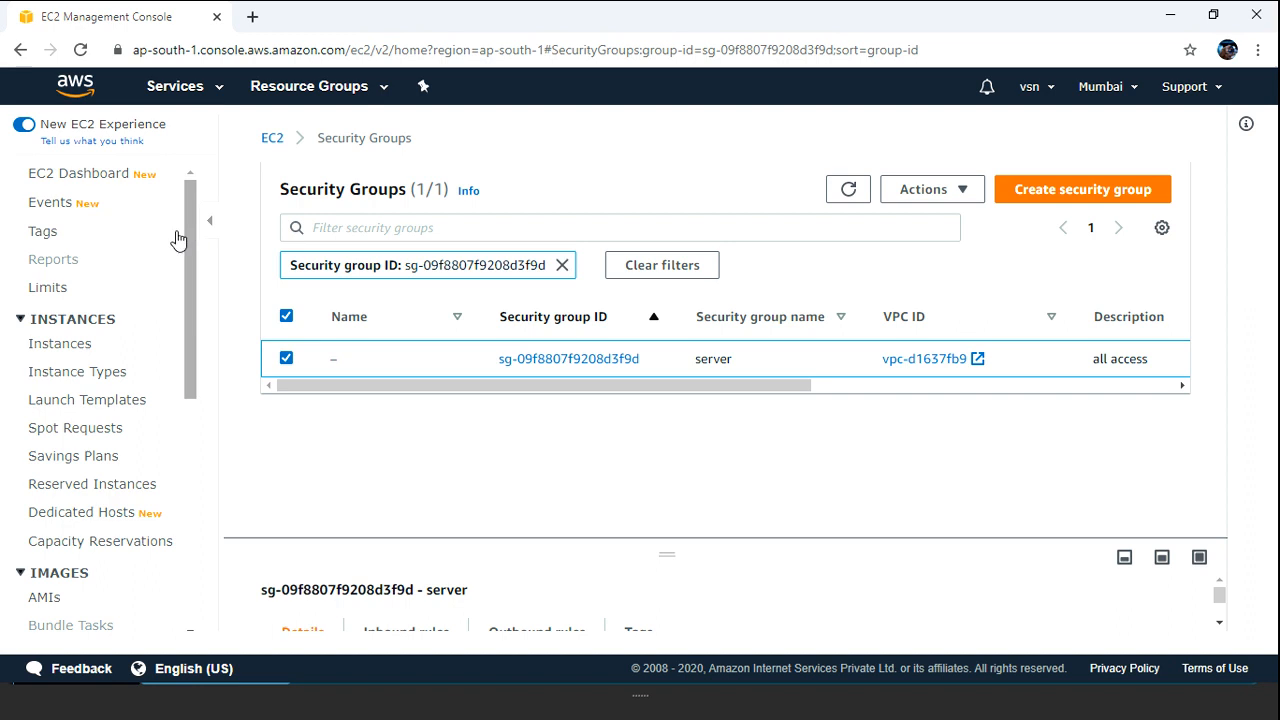
{"action": "left_click", "coordinate": [76, 344]}
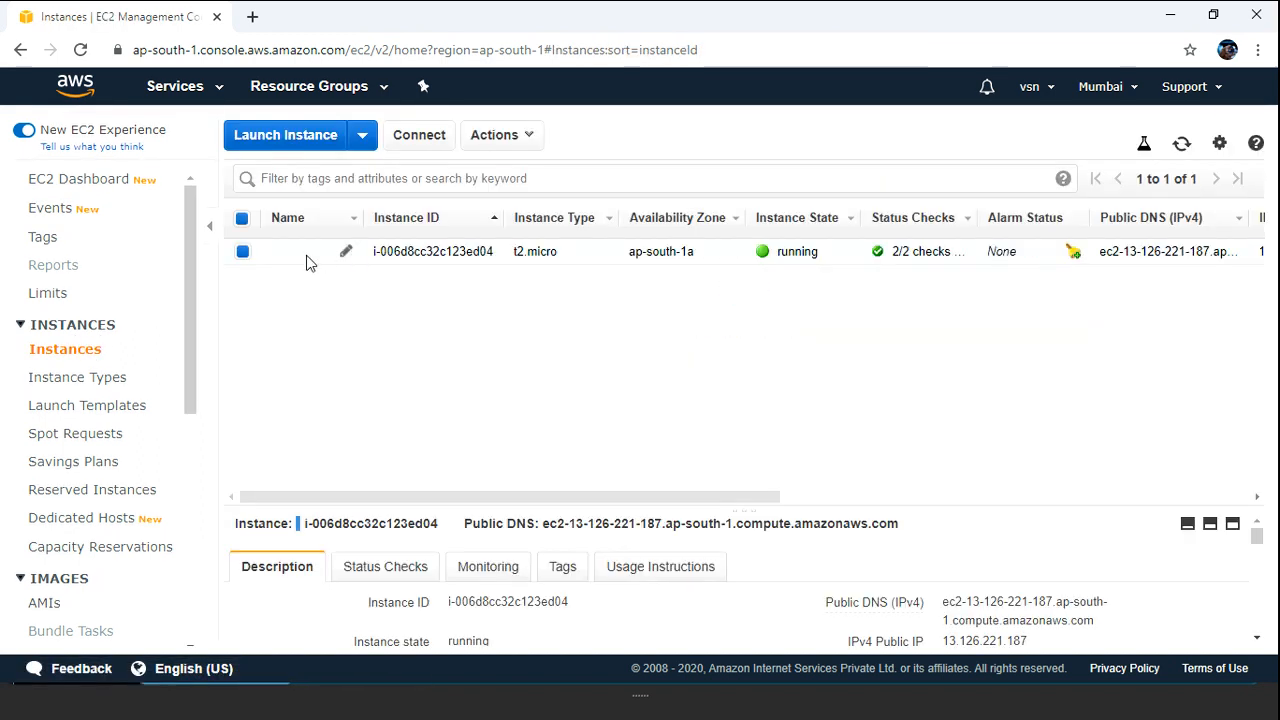
{"action": "left_click", "coordinate": [243, 255]}
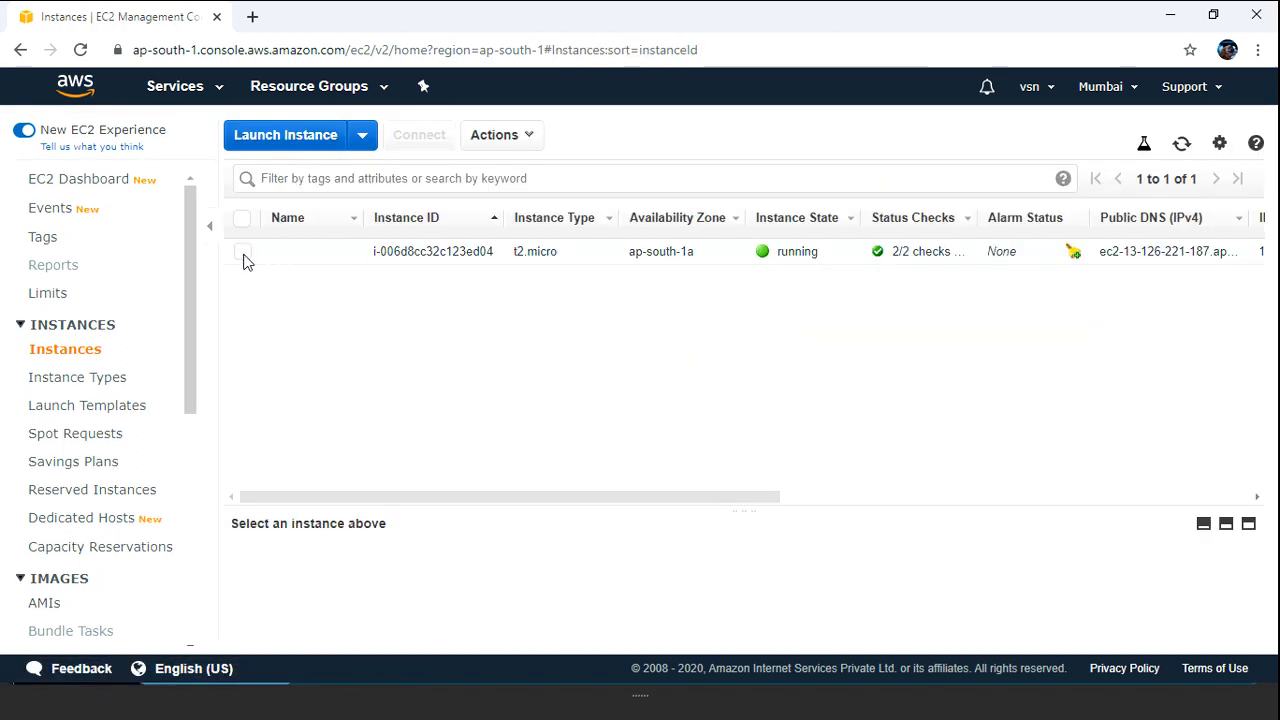
{"action": "left_click", "coordinate": [243, 255]}
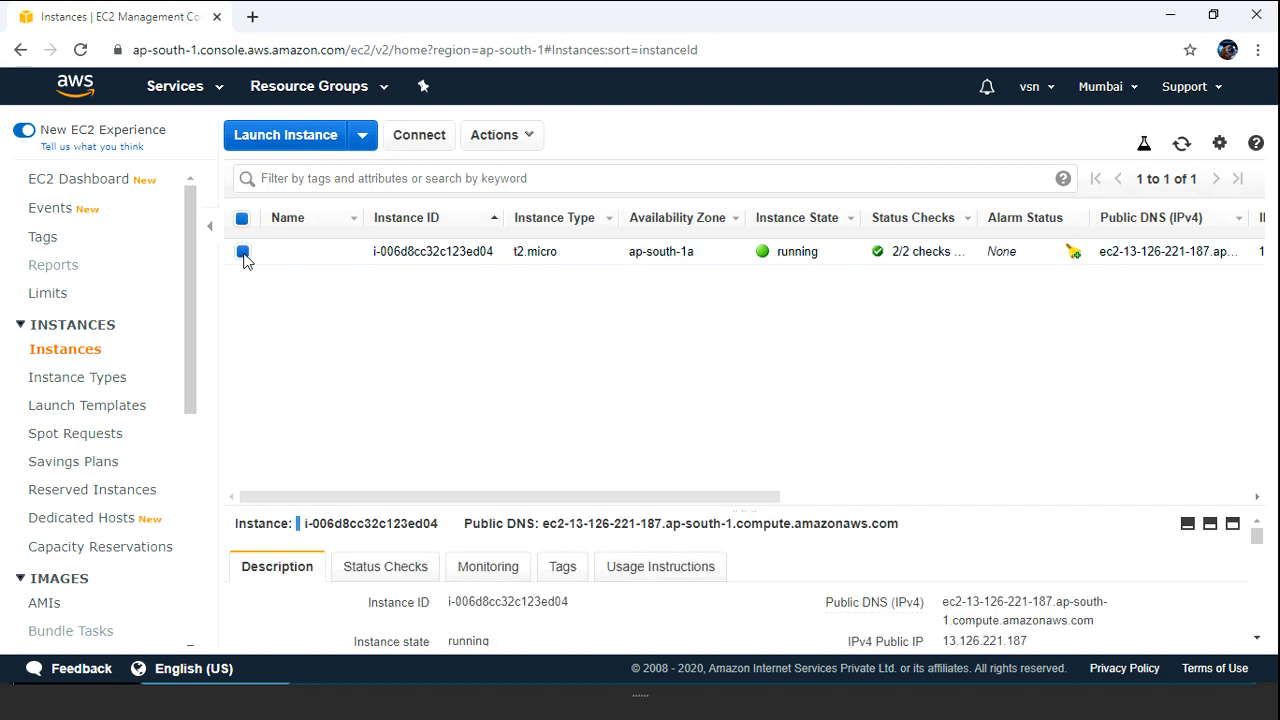
{"action": "left_click", "coordinate": [526, 139]}
{"action": "mouse_move", "coordinate": [550, 332]}
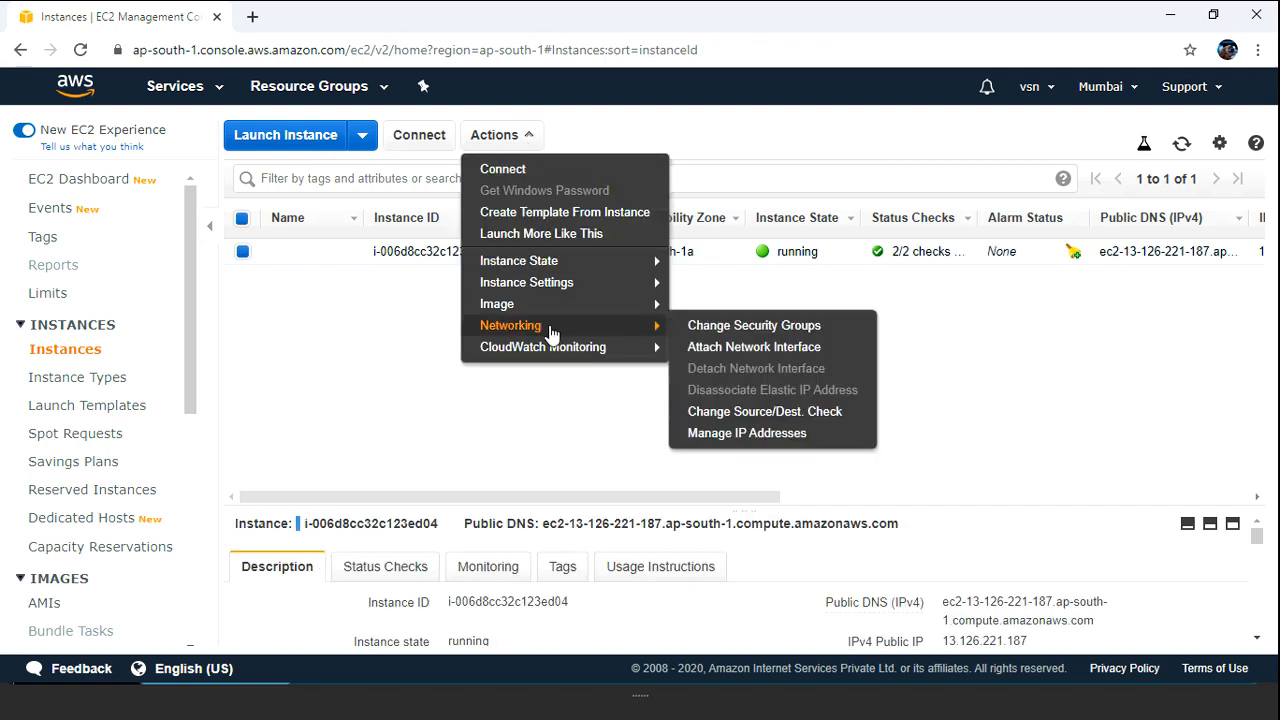
{"action": "left_click", "coordinate": [724, 333]}
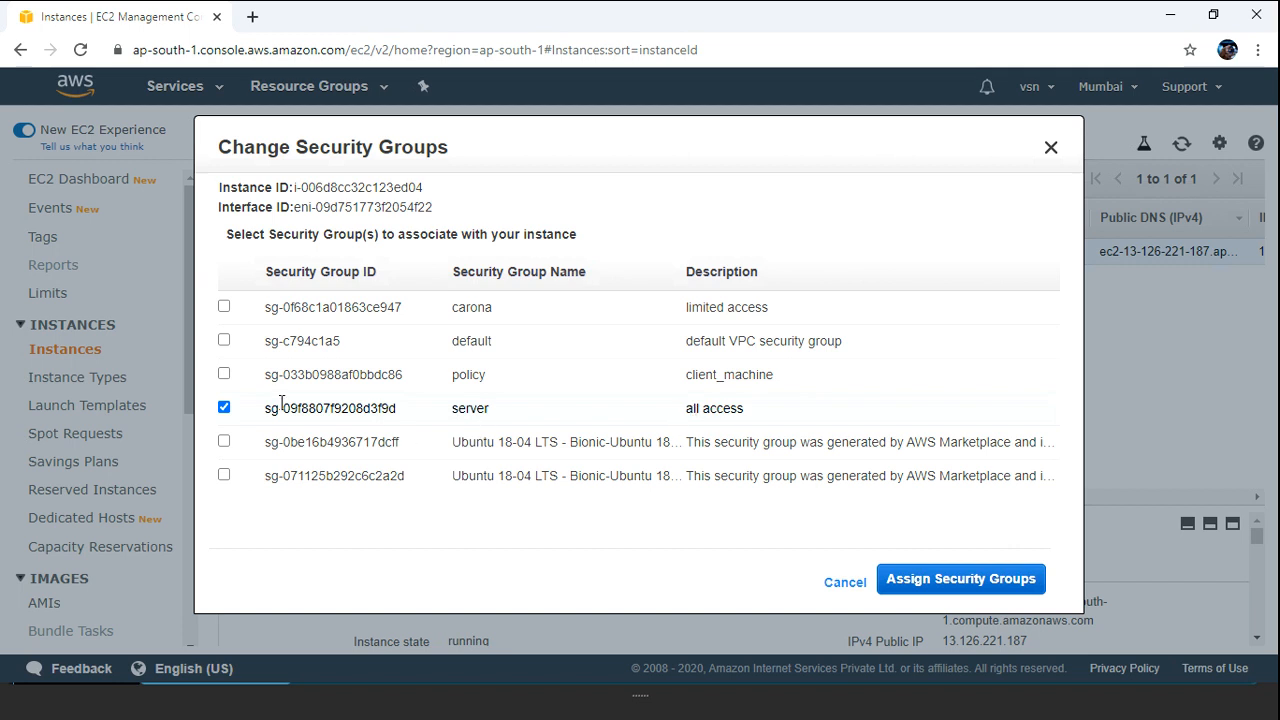
{"action": "left_click", "coordinate": [224, 408]}
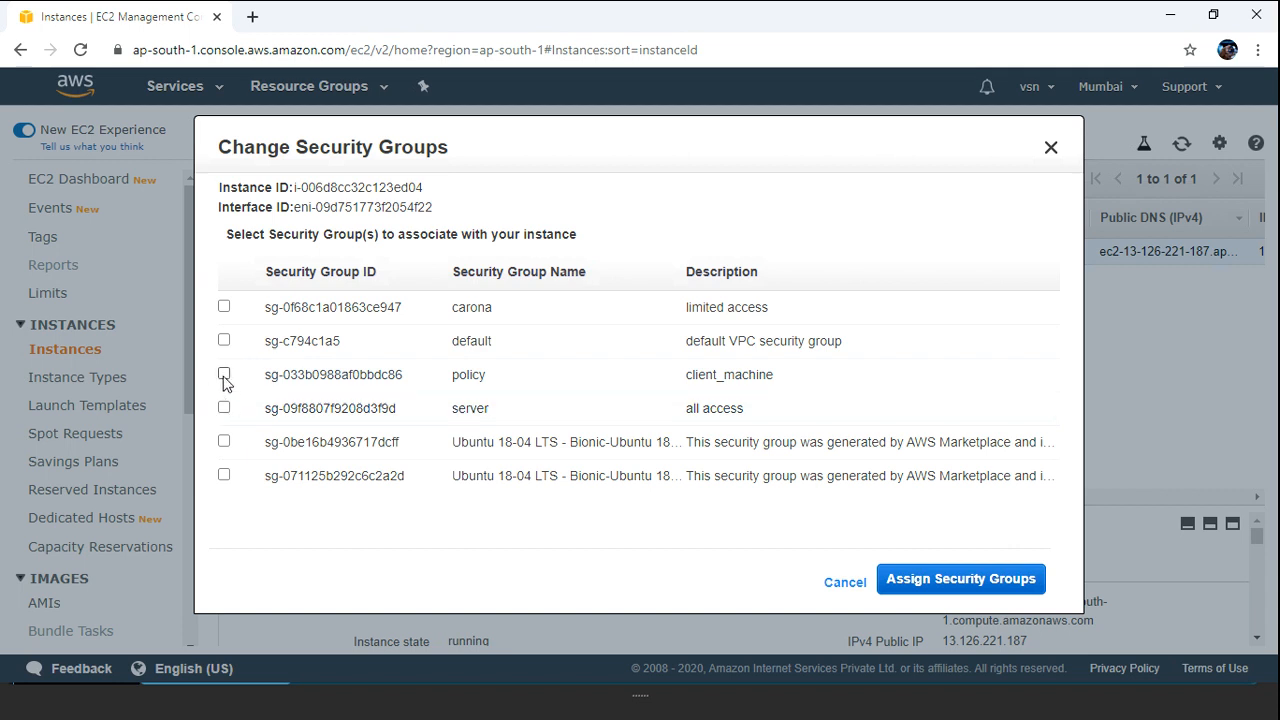
{"action": "left_click", "coordinate": [224, 374]}
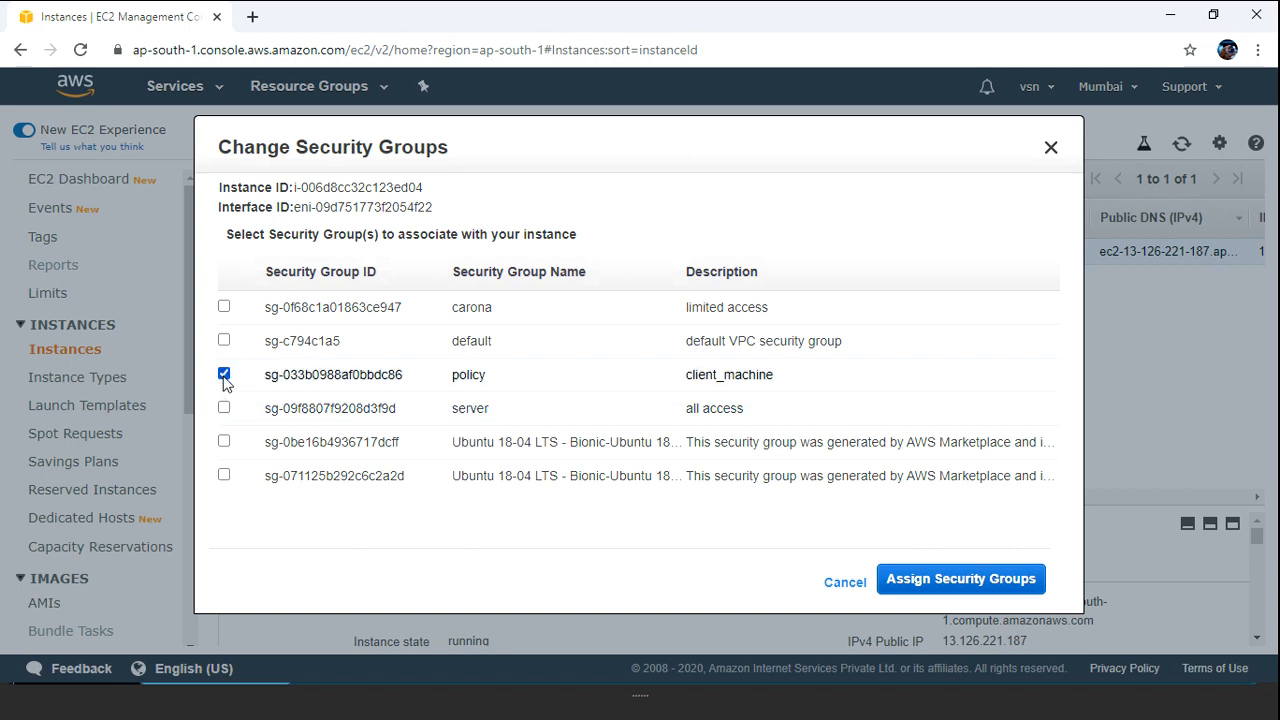
{"action": "left_click", "coordinate": [958, 580]}
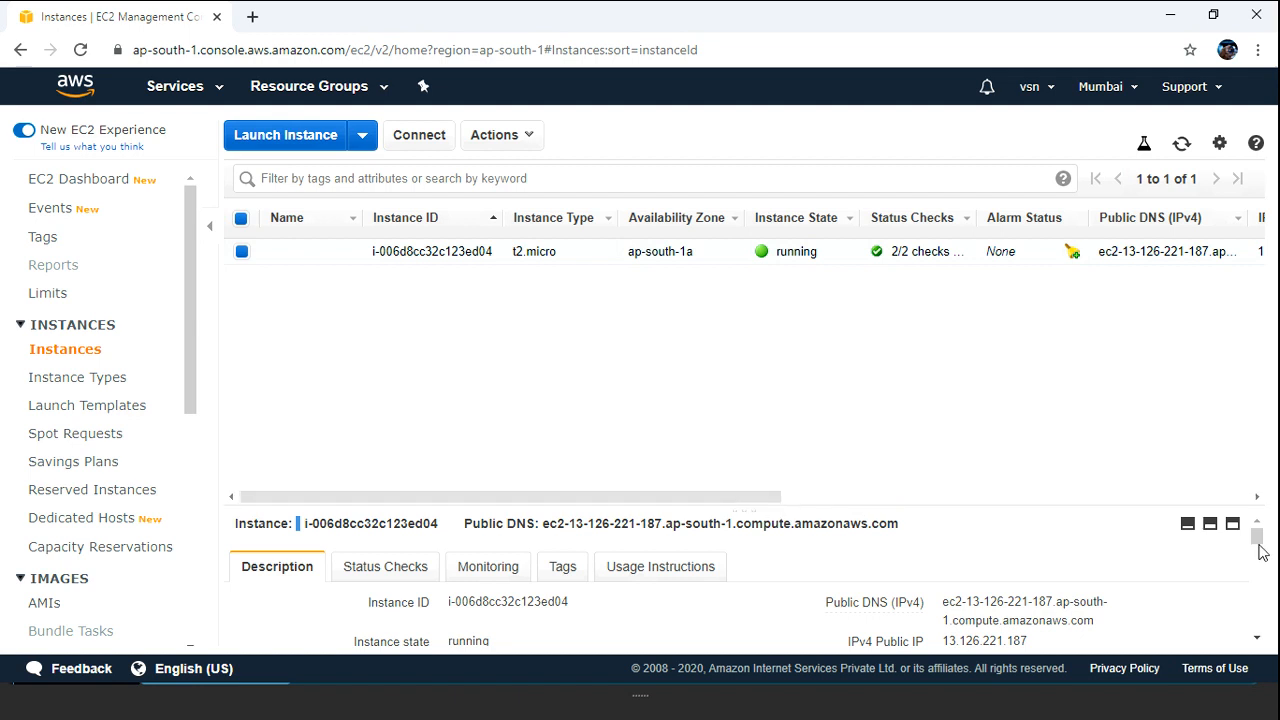
- Check the inbound and outbound rules of the security group assigned to the instance
{"action": "left_click_drag", "start_coordinate": [1257, 540], "coordinate": [1258, 571]}
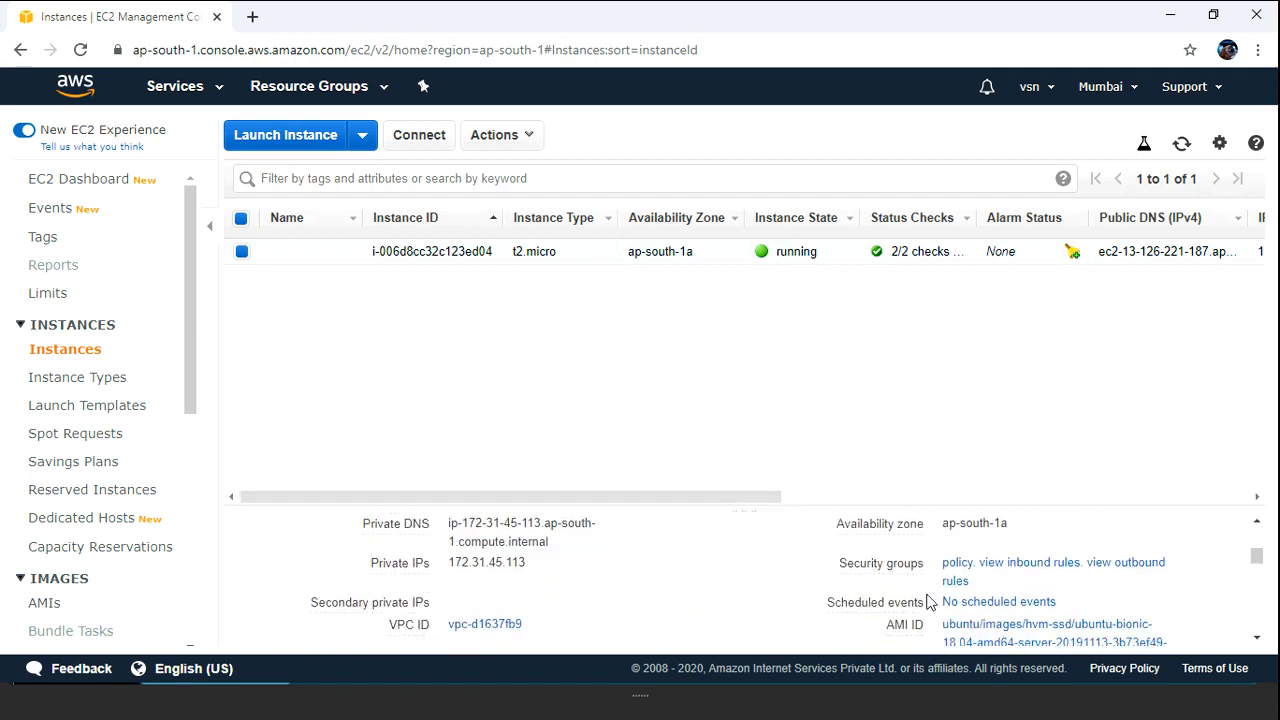
{"action": "mouse_move", "coordinate": [857, 572]}
{"action": "left_click", "coordinate": [1004, 569]}
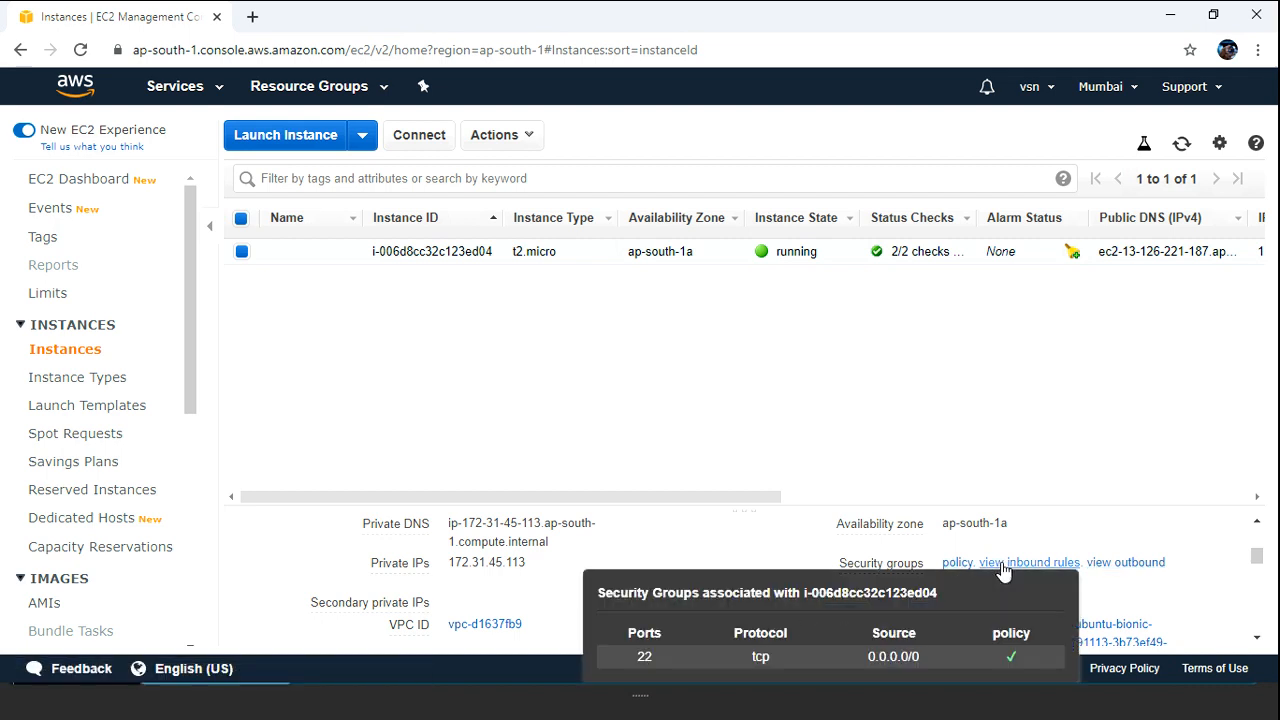
{"action": "left_click", "coordinate": [1132, 568]}
{"action": "left_click", "coordinate": [1130, 568]}
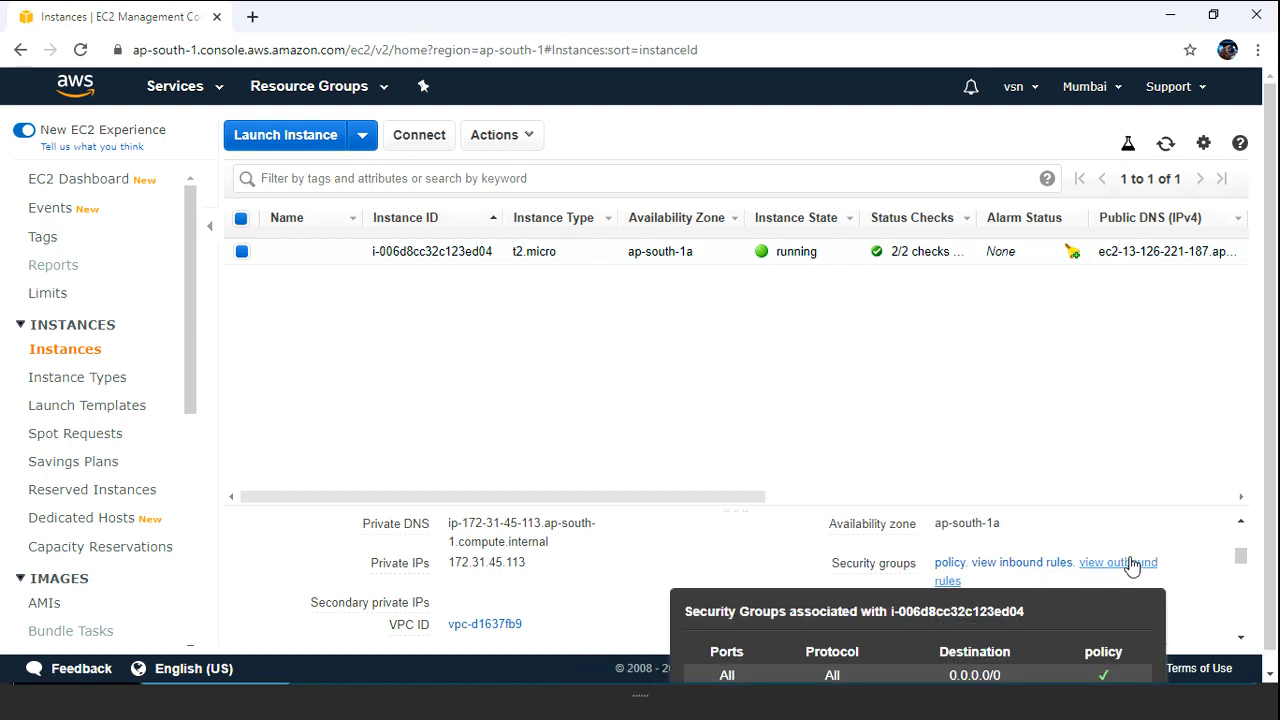
{"action": "left_click", "coordinate": [1090, 429]}
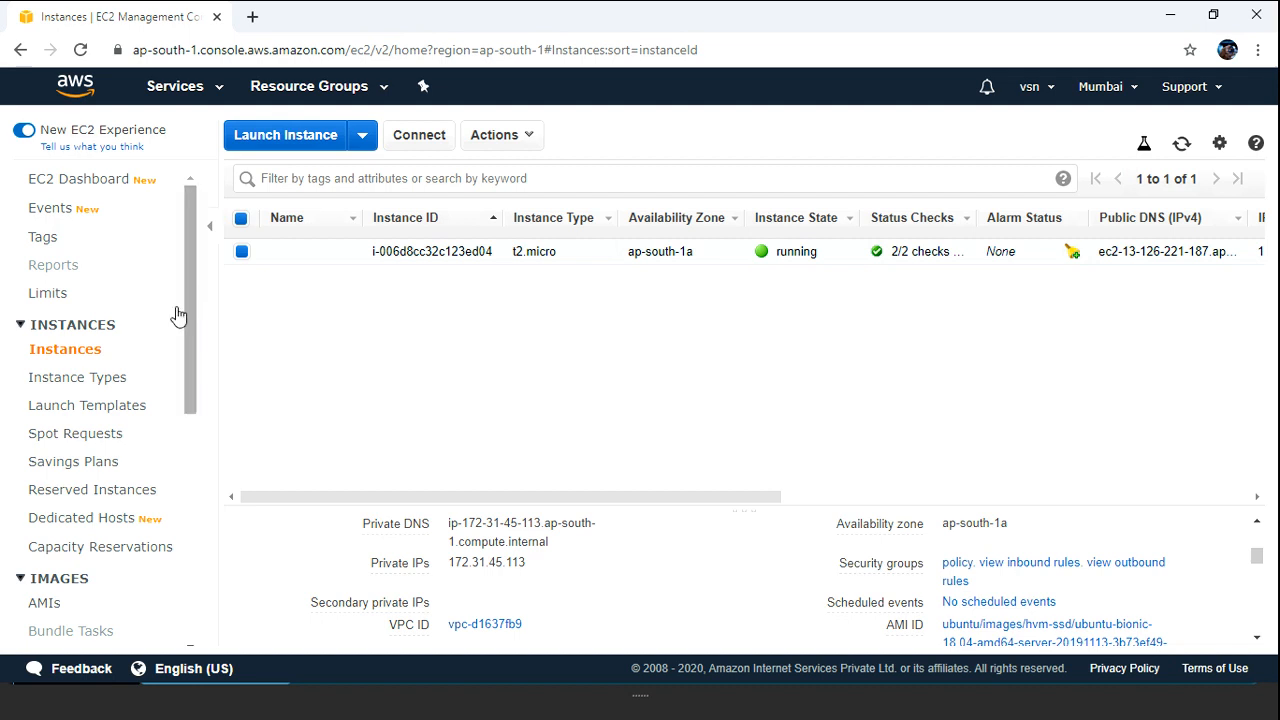
{"action": "left_click", "coordinate": [86, 358]}
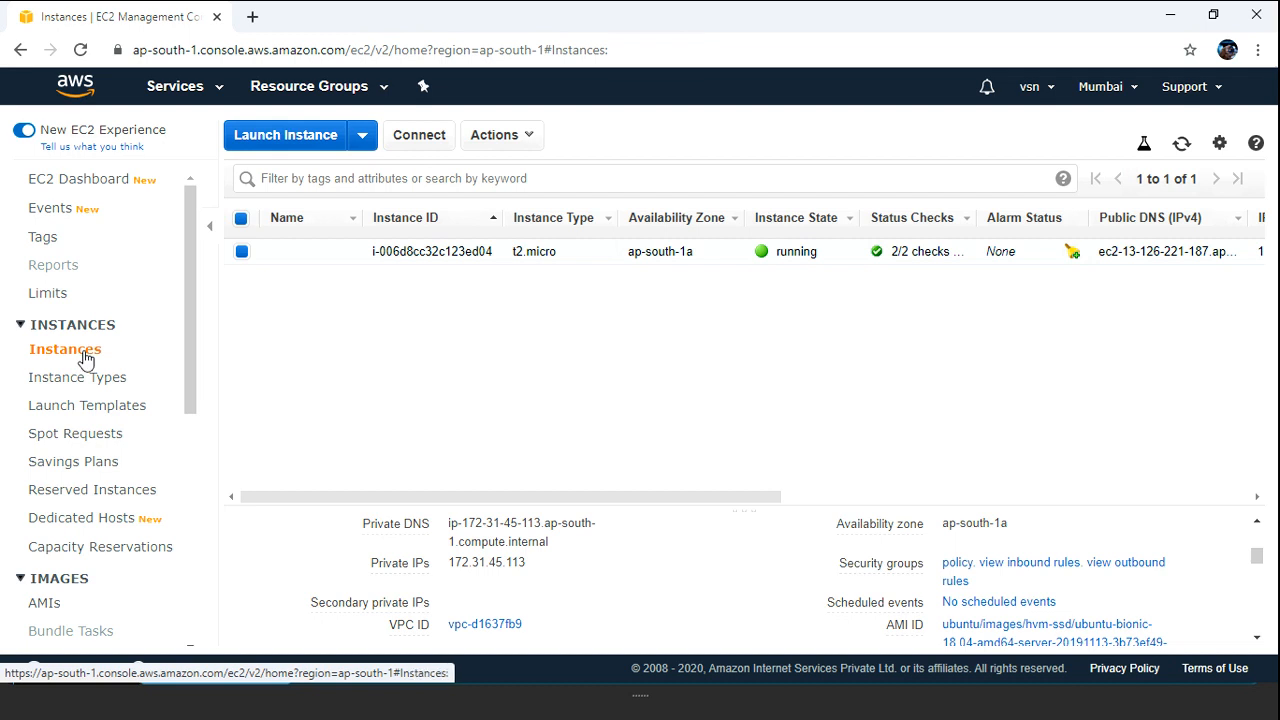